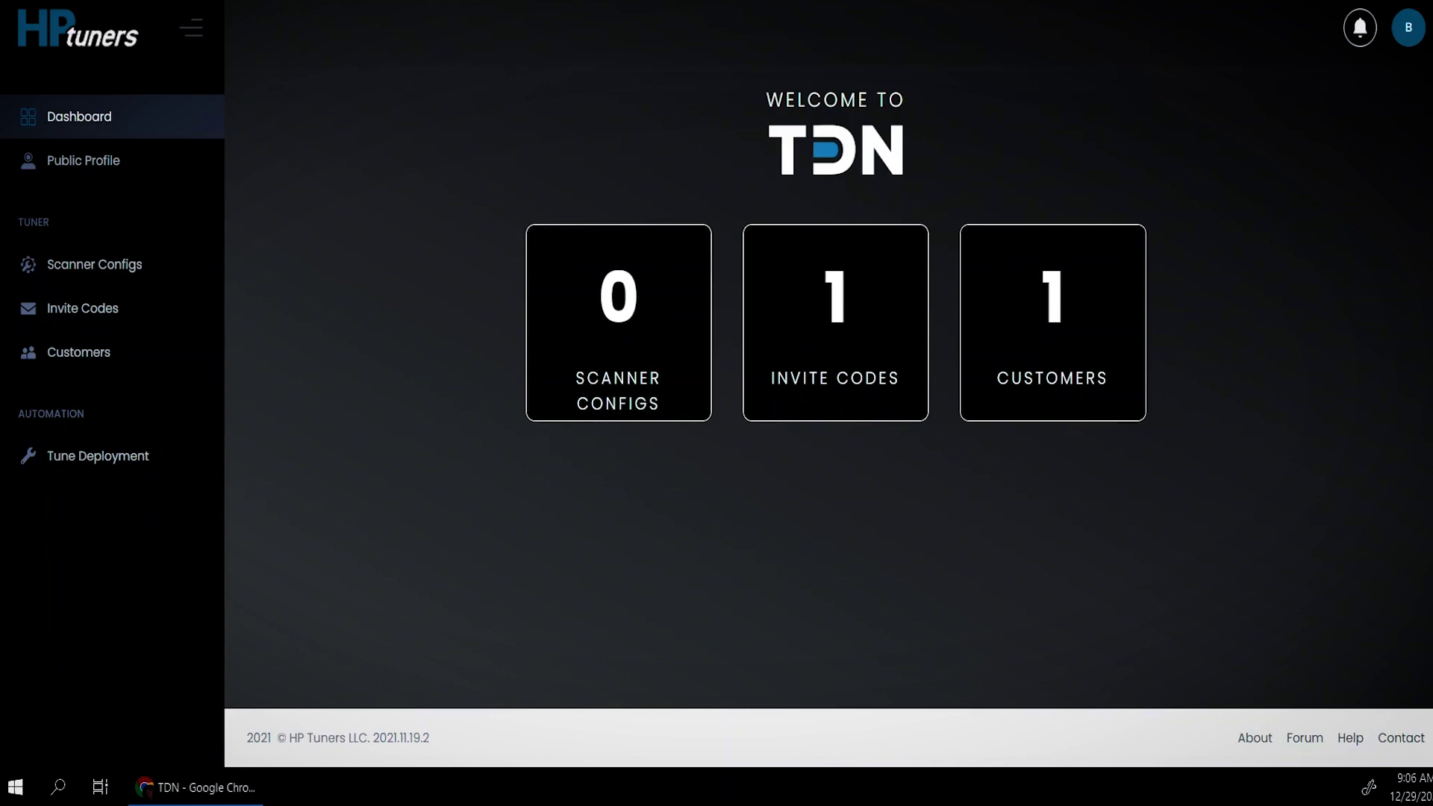
- Add Denali Config.Channels.xml under Scanner Configs, described as 'Denali Whipple Channels'
click(101, 262)
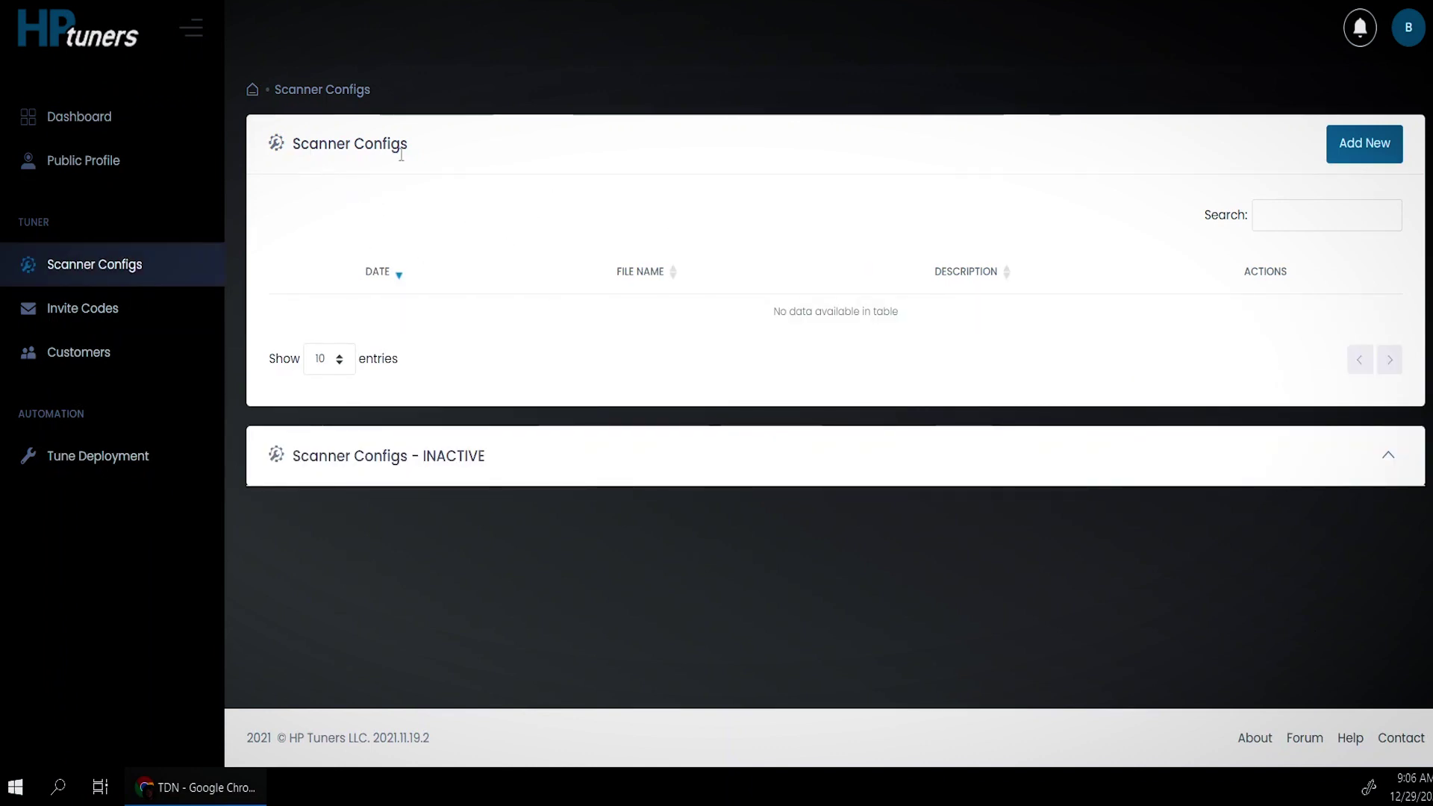
click(1380, 150)
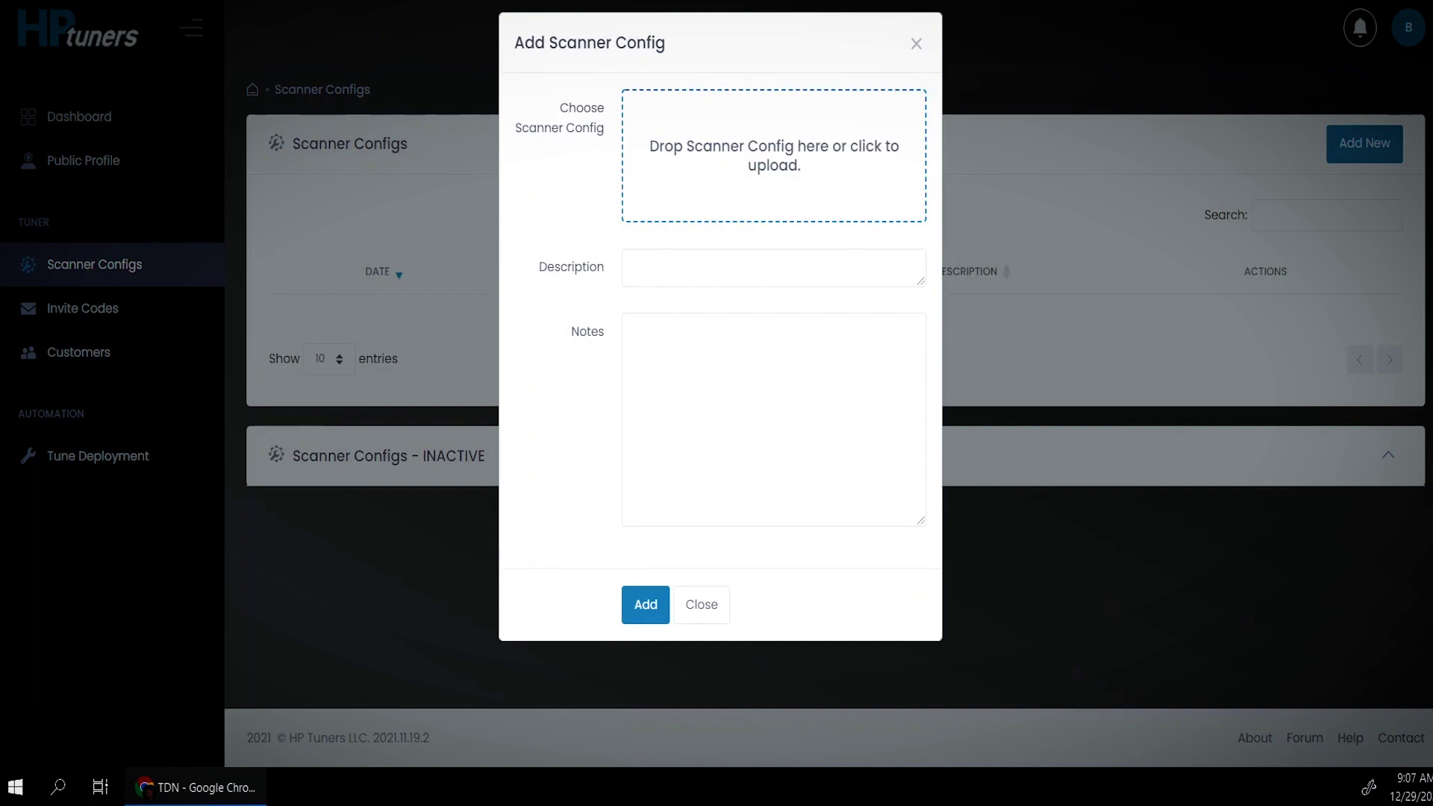
click(700, 350)
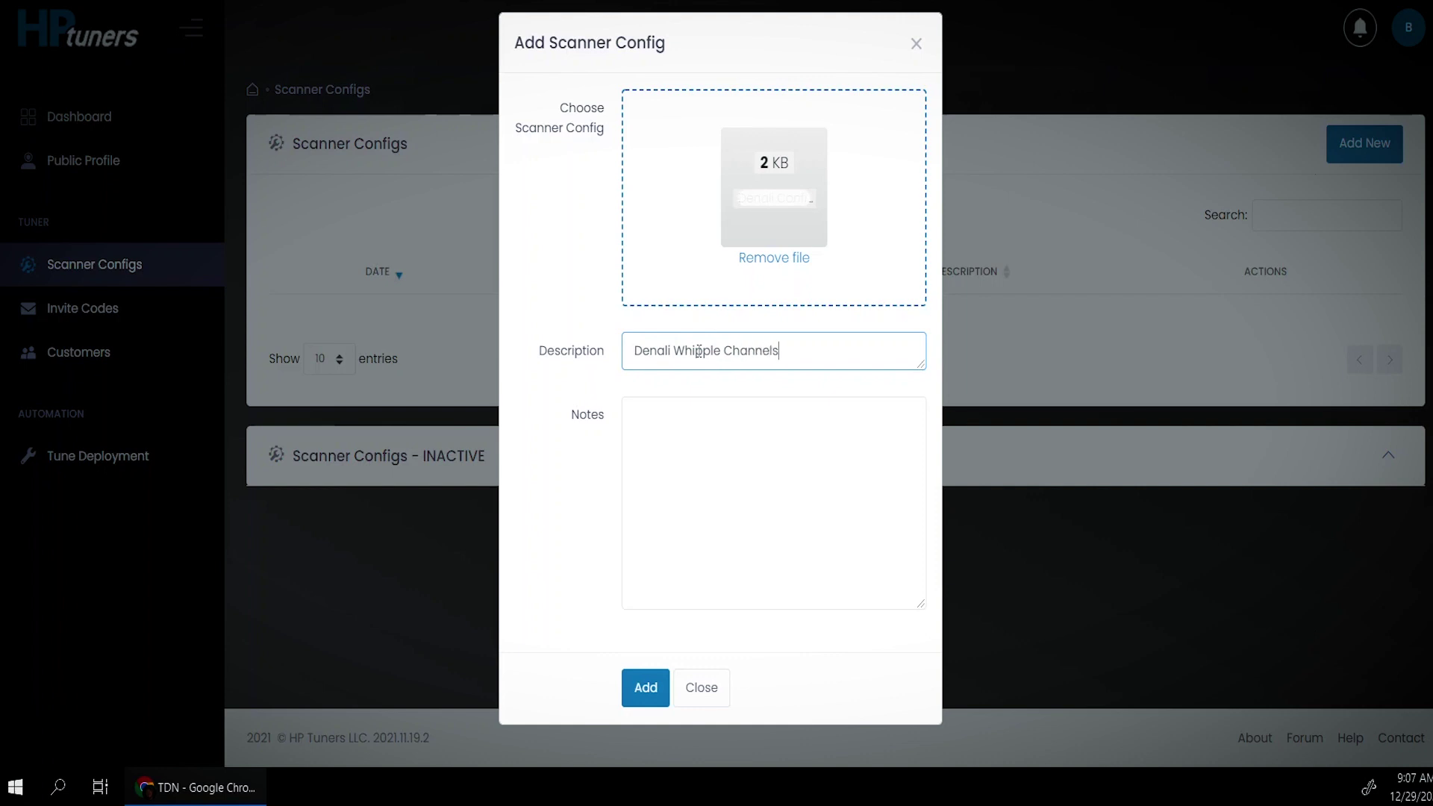
click(723, 512)
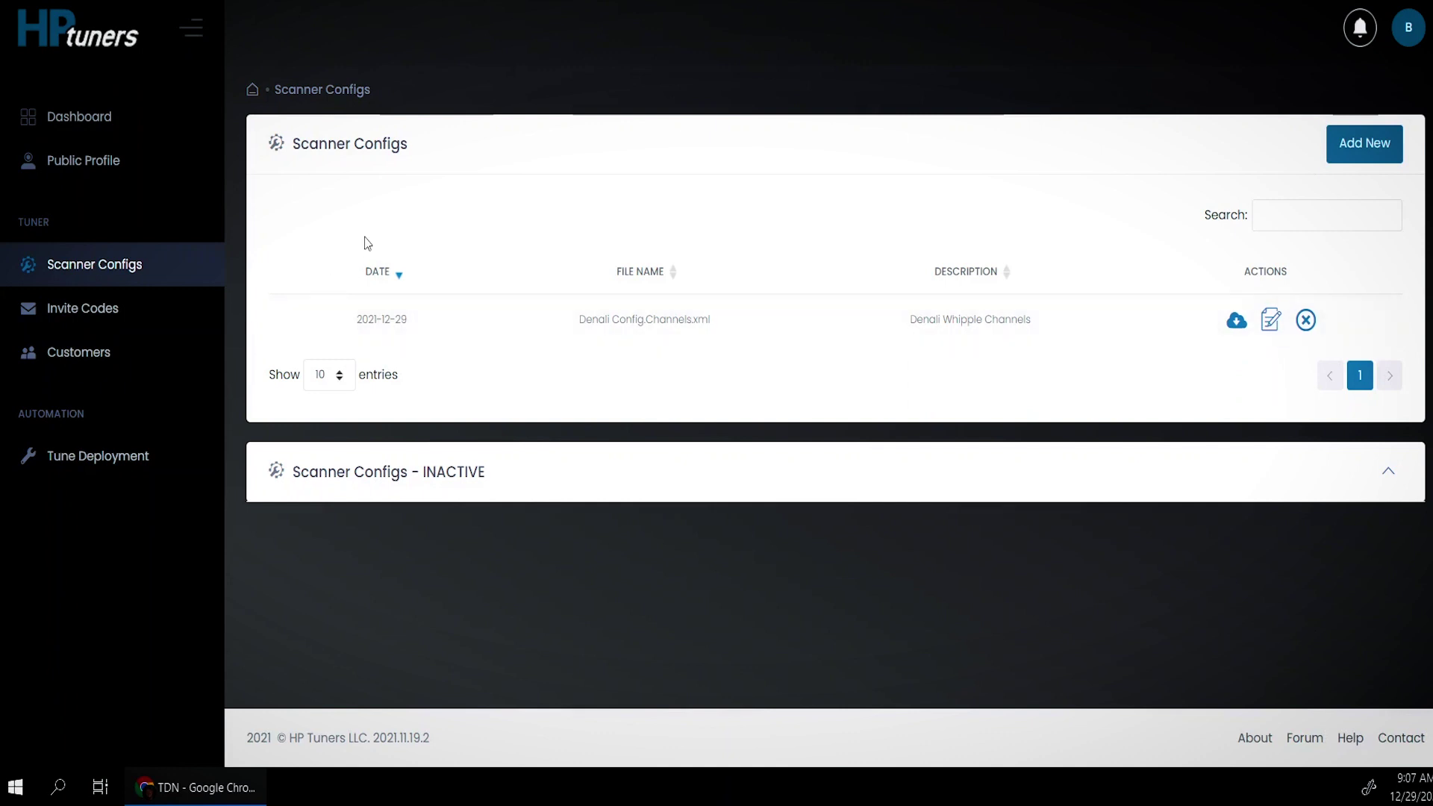
- Open the customer's 2019 GMC Sierra files and view its data logs
click(81, 362)
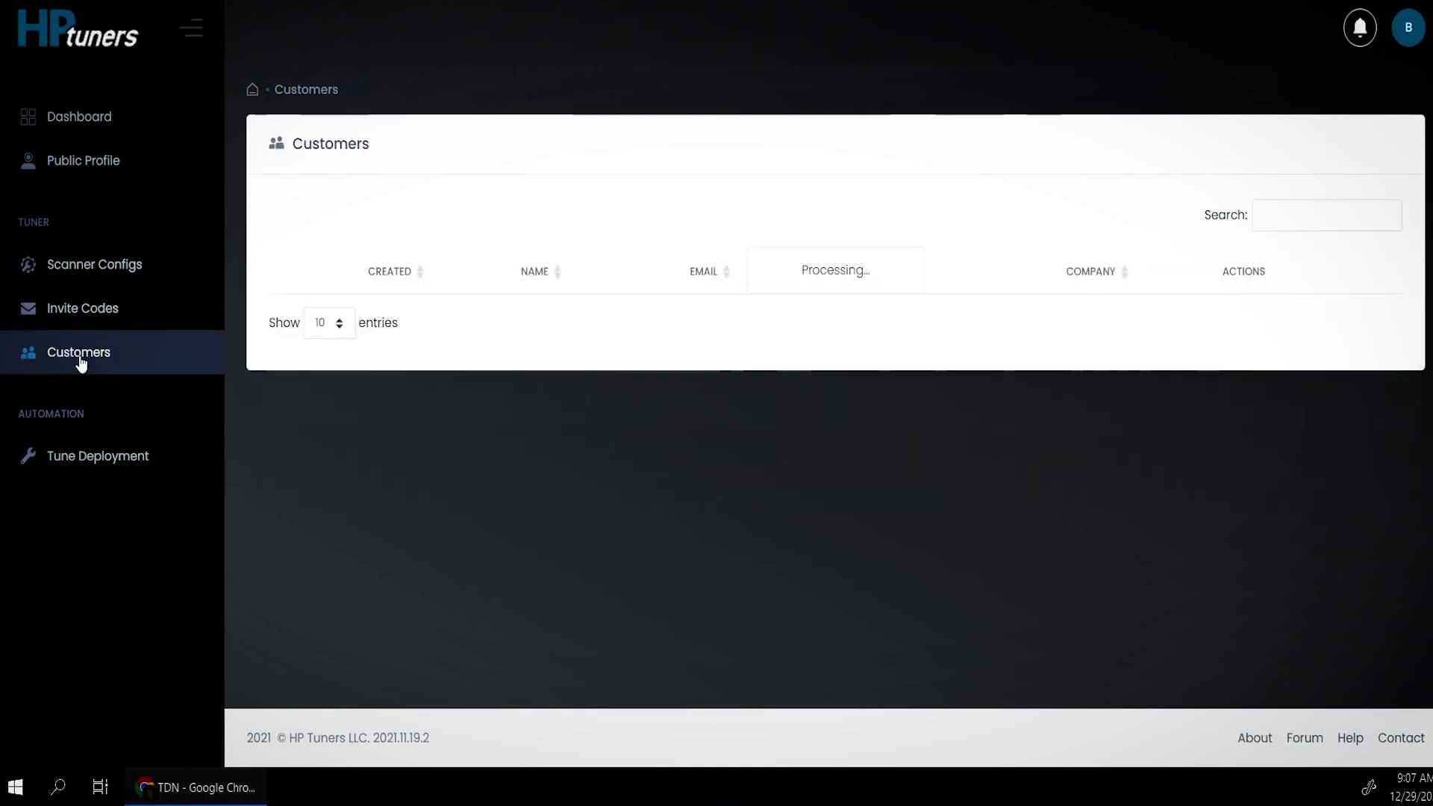
click(532, 331)
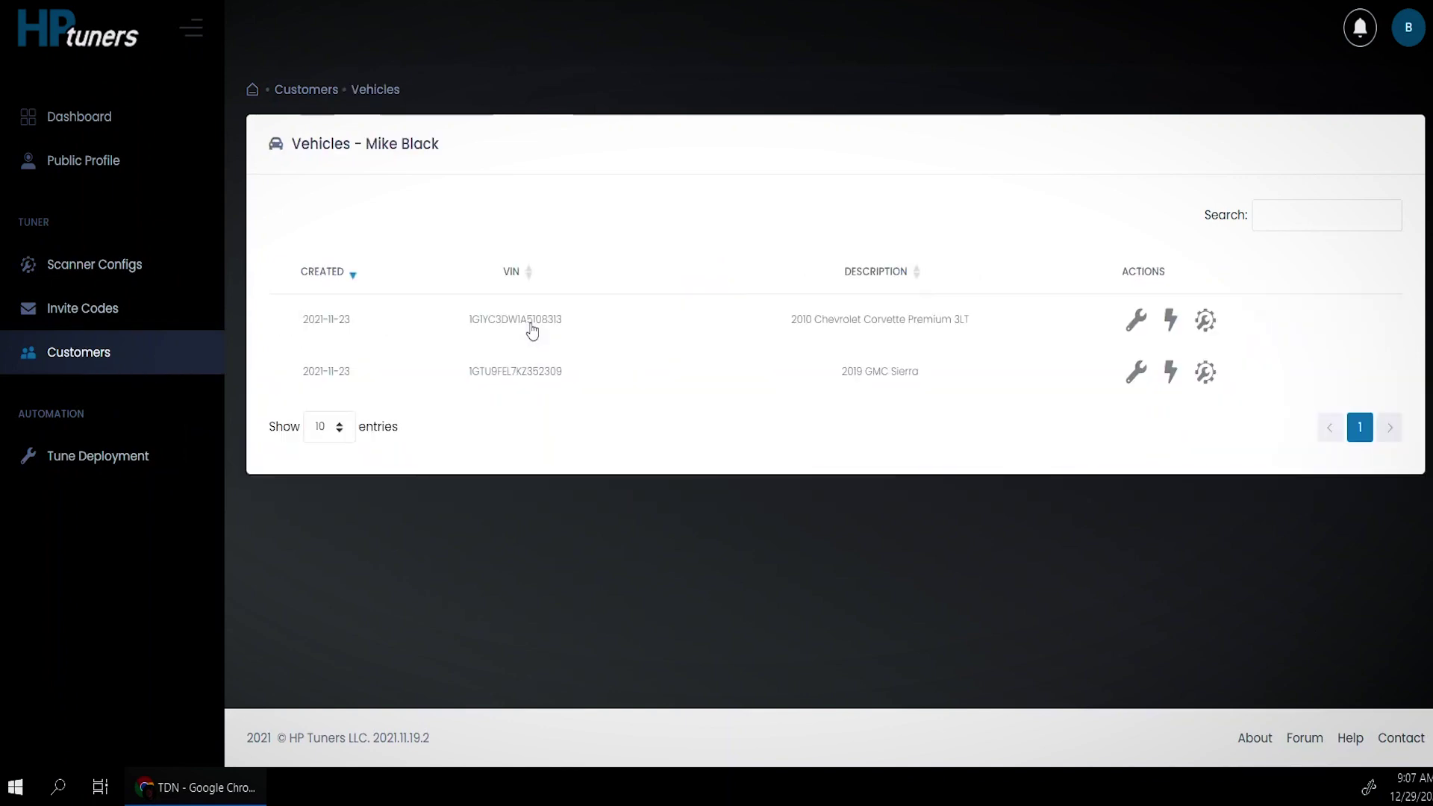
click(674, 371)
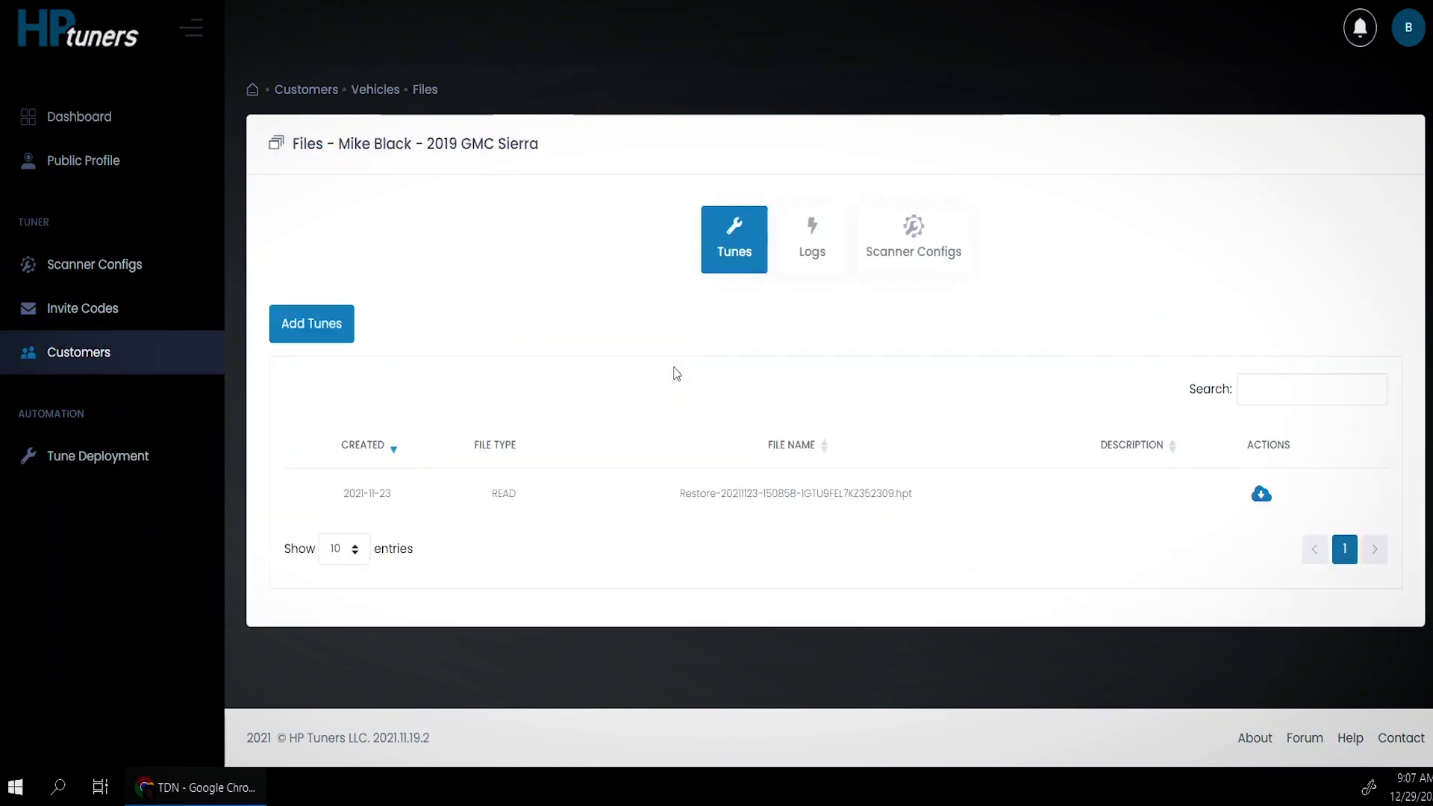
click(804, 237)
- Assign the Denali Config.Channels.xml scanner config to the Sierra from its Scanner Configs tab
click(917, 235)
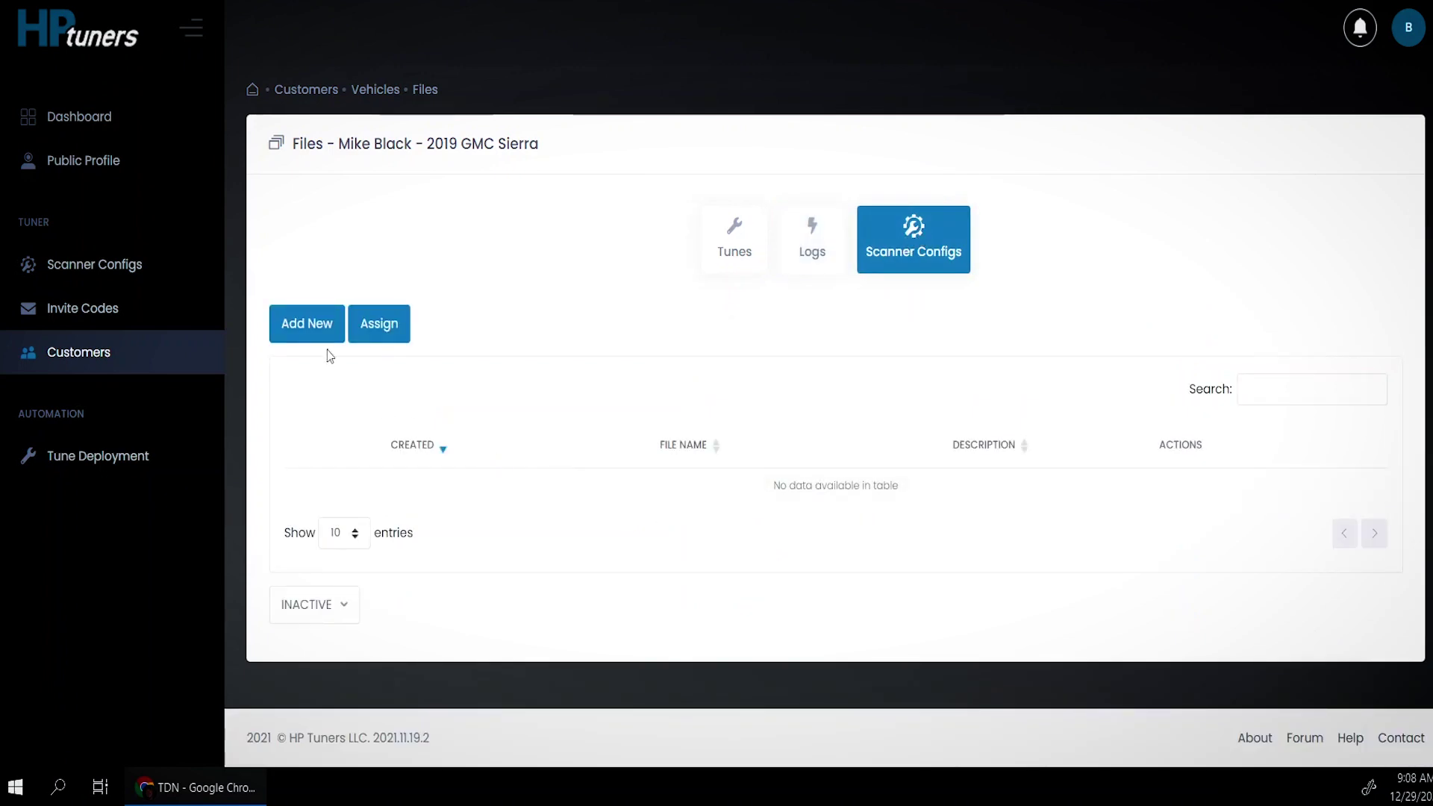
click(389, 328)
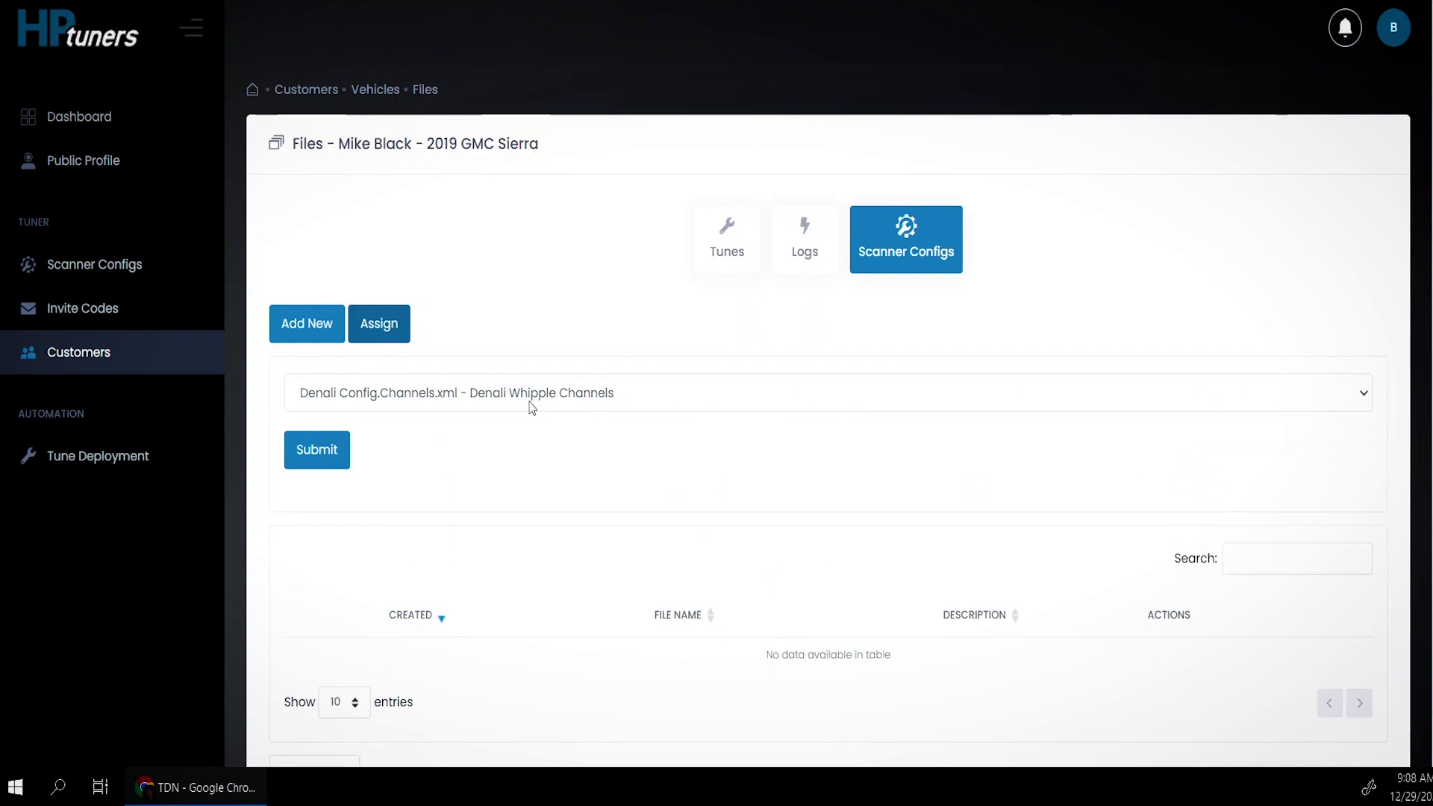
click(1364, 396)
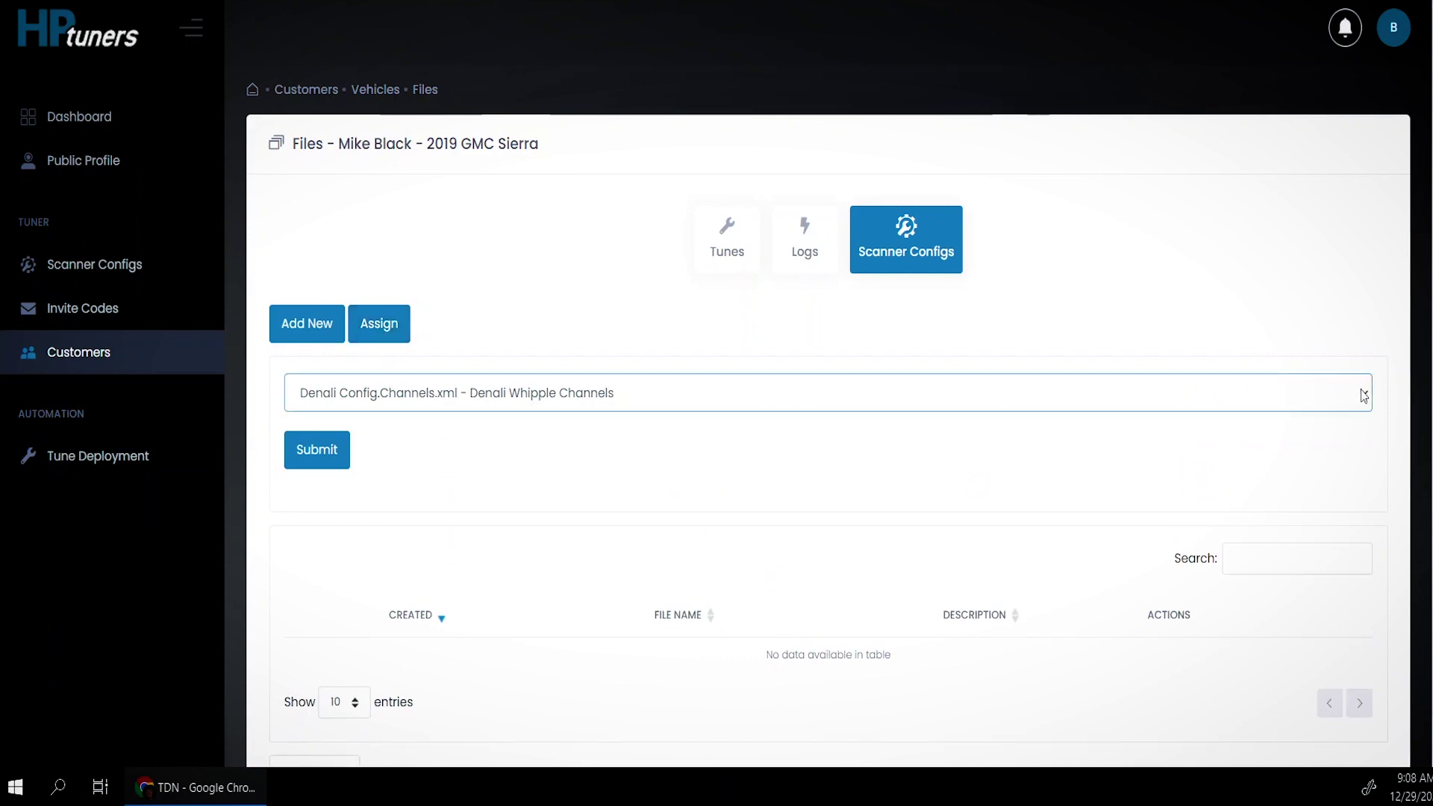
click(319, 453)
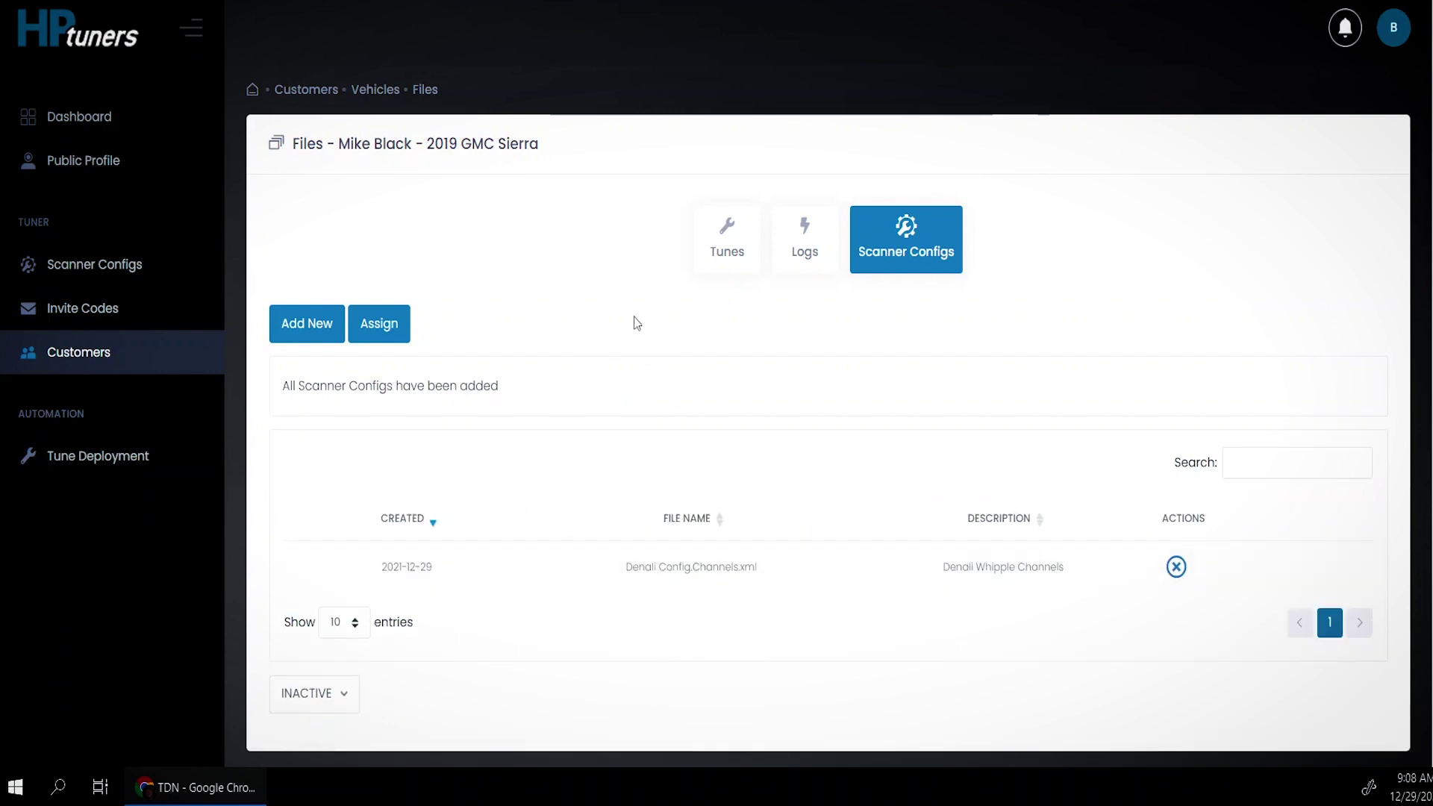
click(726, 237)
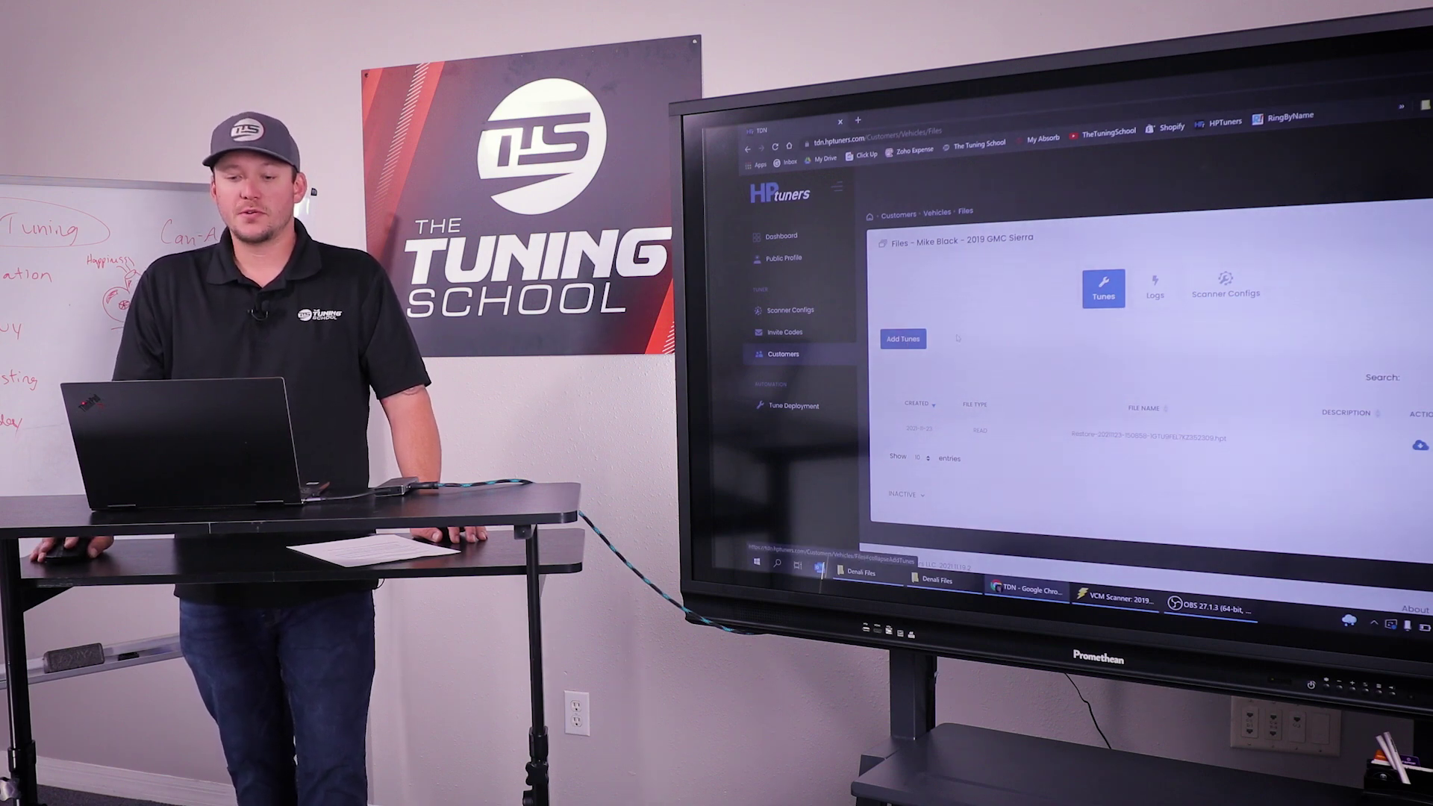
- Expand the Add Tunes upload form on the Sierra's Tunes tab
click(905, 339)
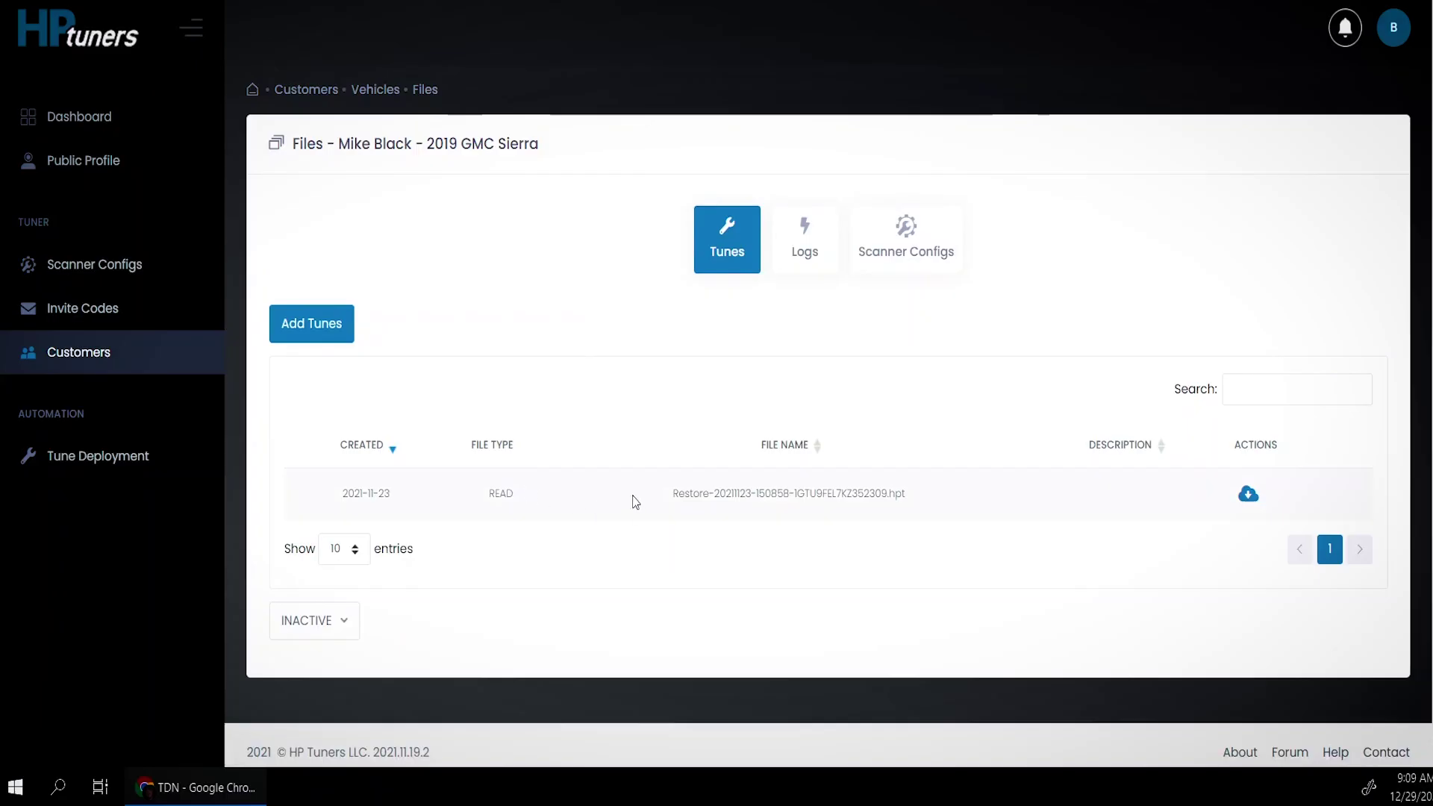
- Upload the tune file to the Sierra with the description 'Whipple V1 Denali'
click(318, 337)
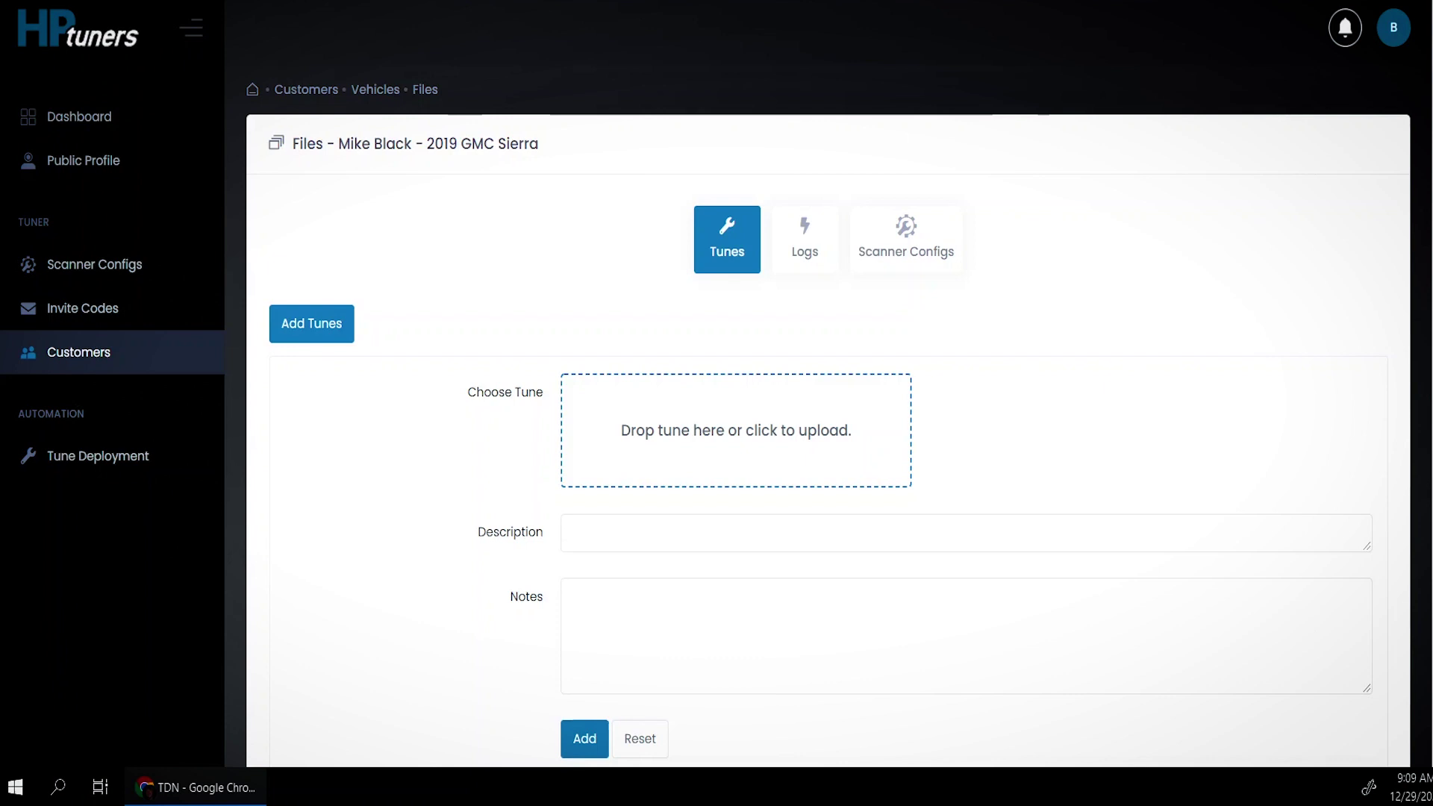
click(634, 631)
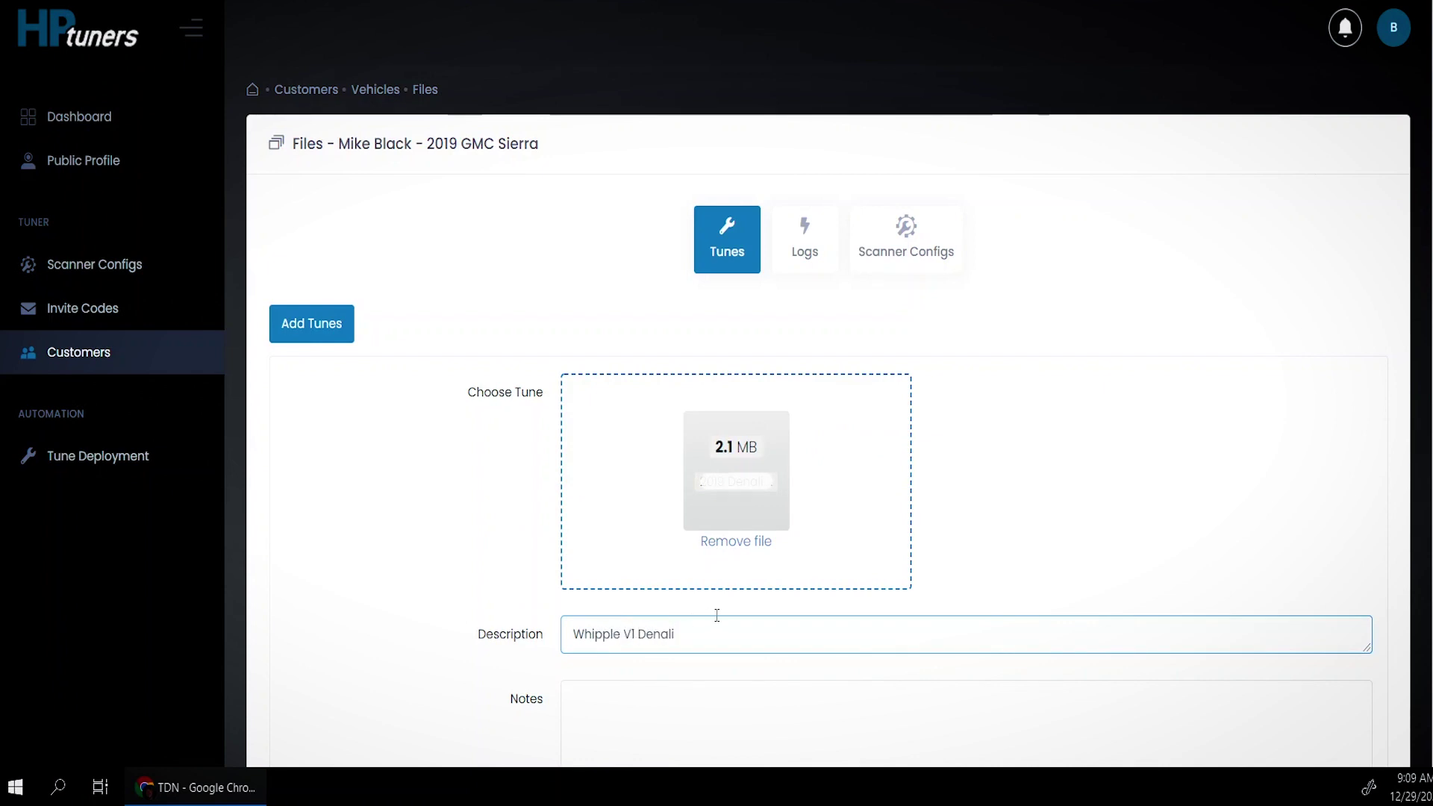
scroll(674, 576, down, 4)
scroll(579, 445, up, 1)
scroll(579, 473, down, 3)
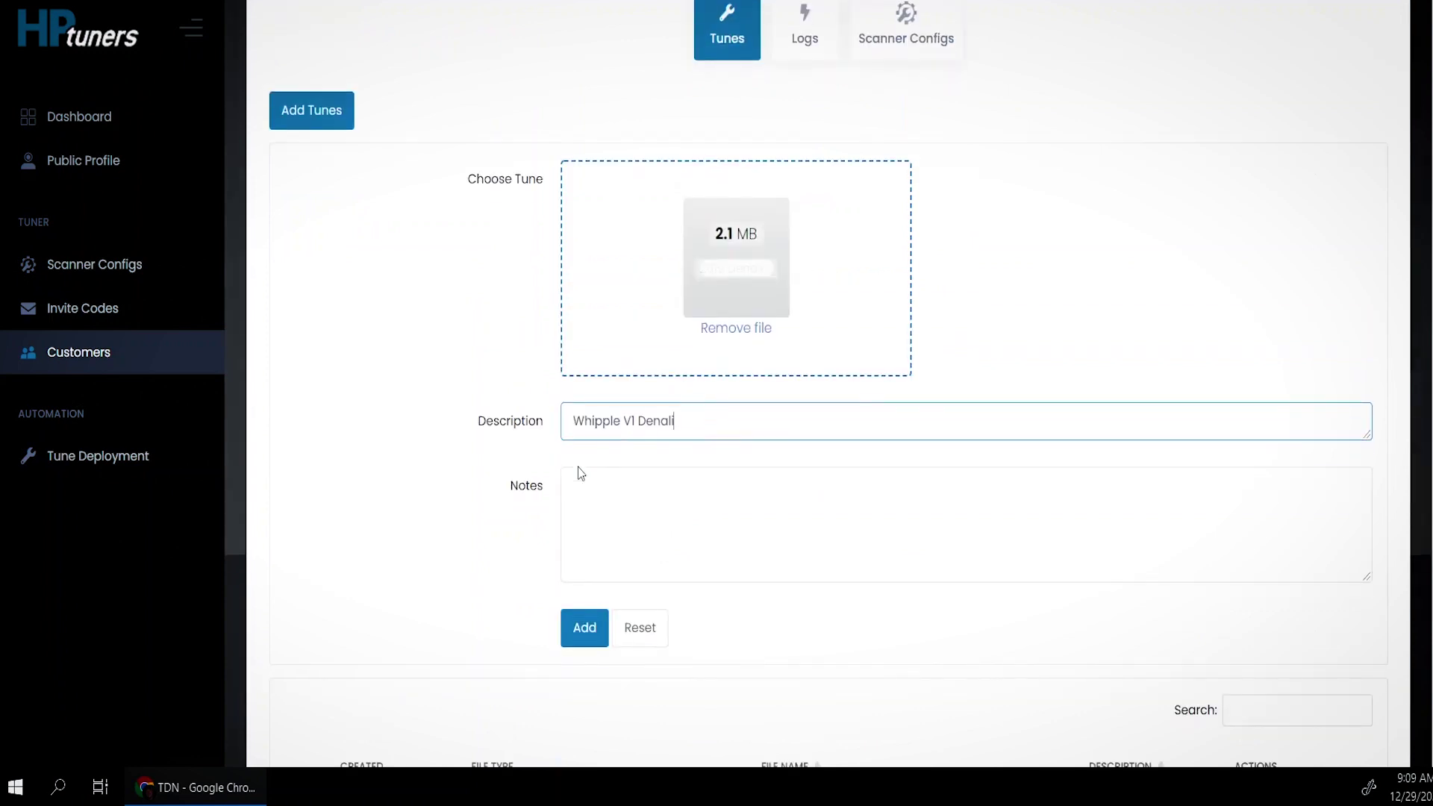
click(583, 446)
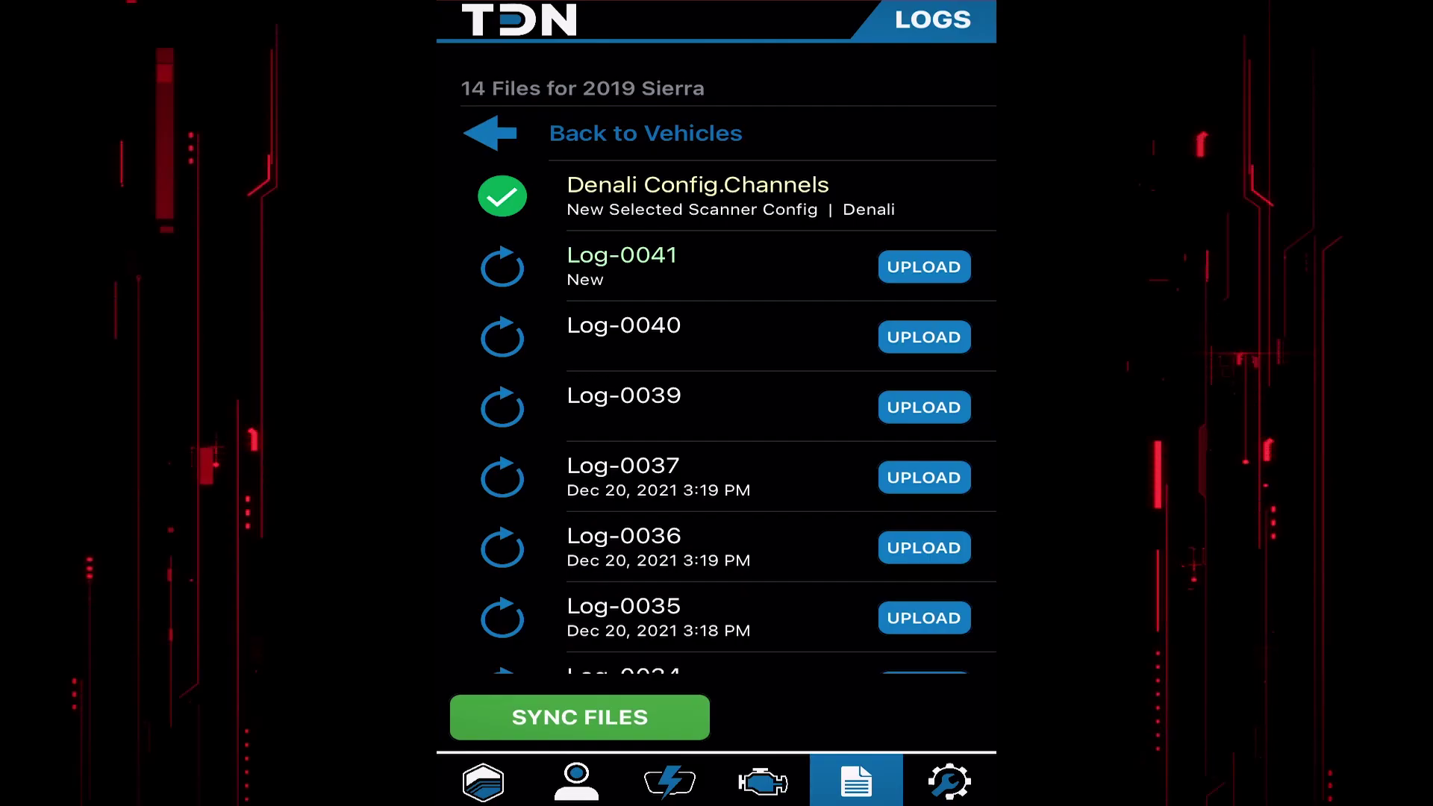
- Upload Log-0041 from the TDN app's 2019 Sierra logs list
click(923, 266)
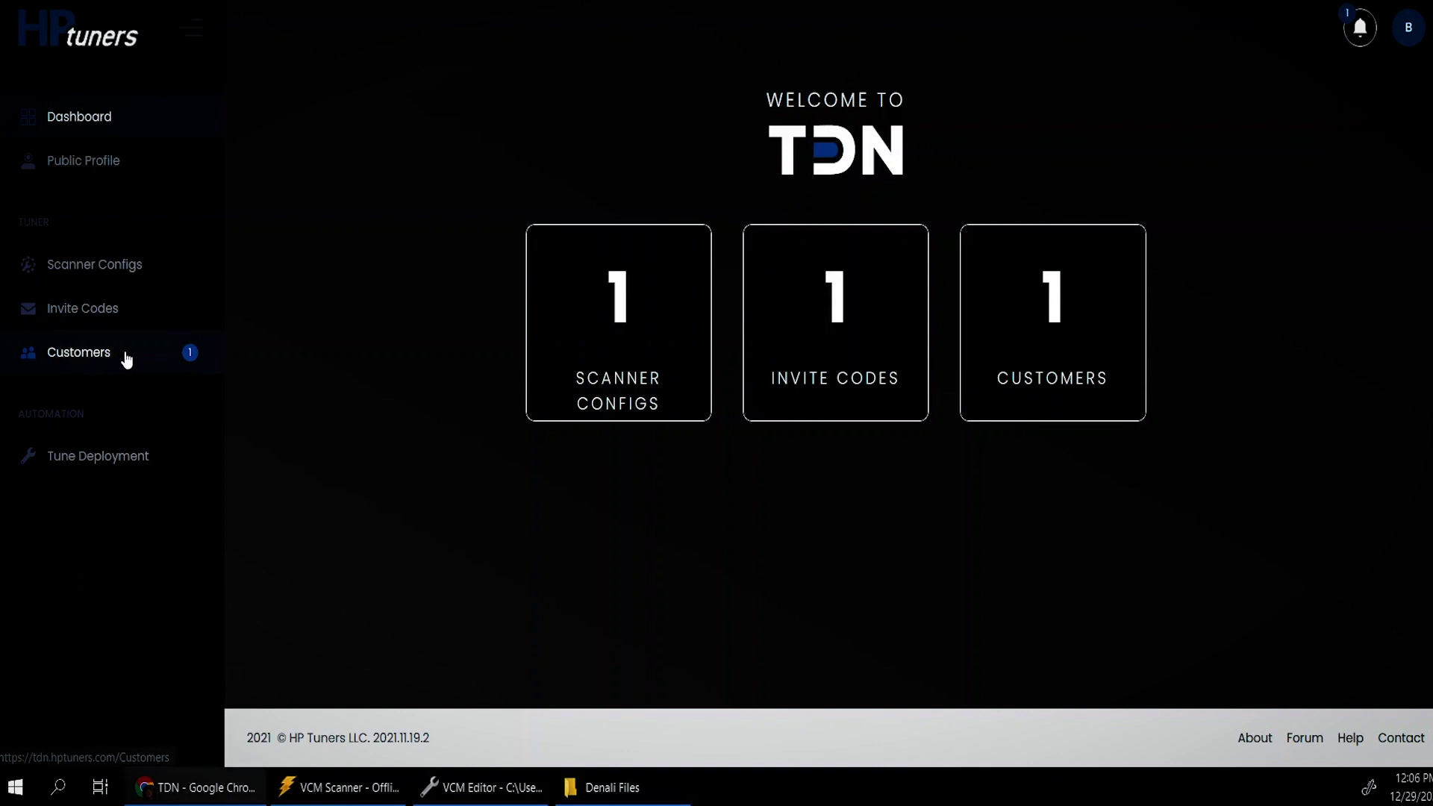
- Go to the customer's 2019 GMC Sierra and show its Logs tab
click(127, 359)
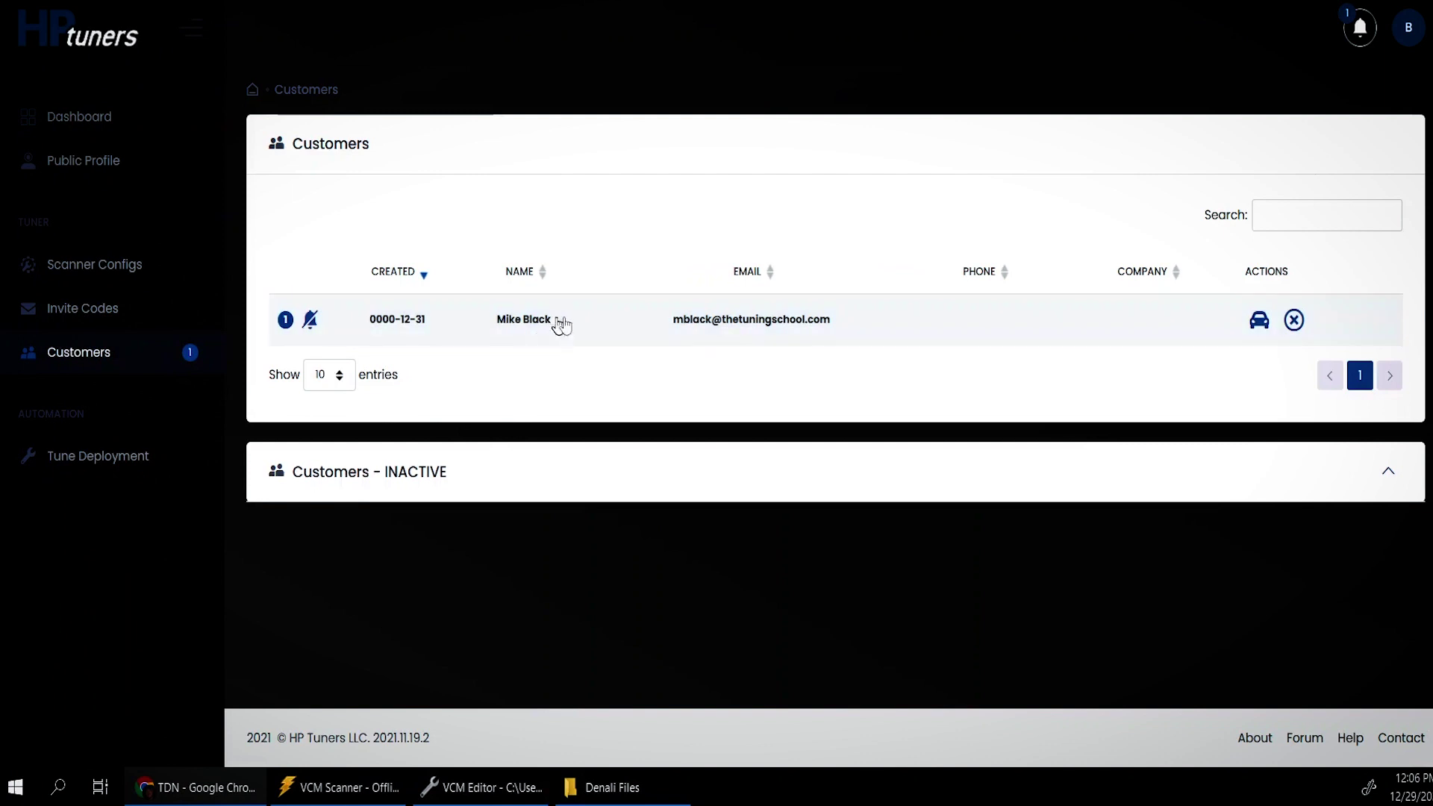
click(603, 326)
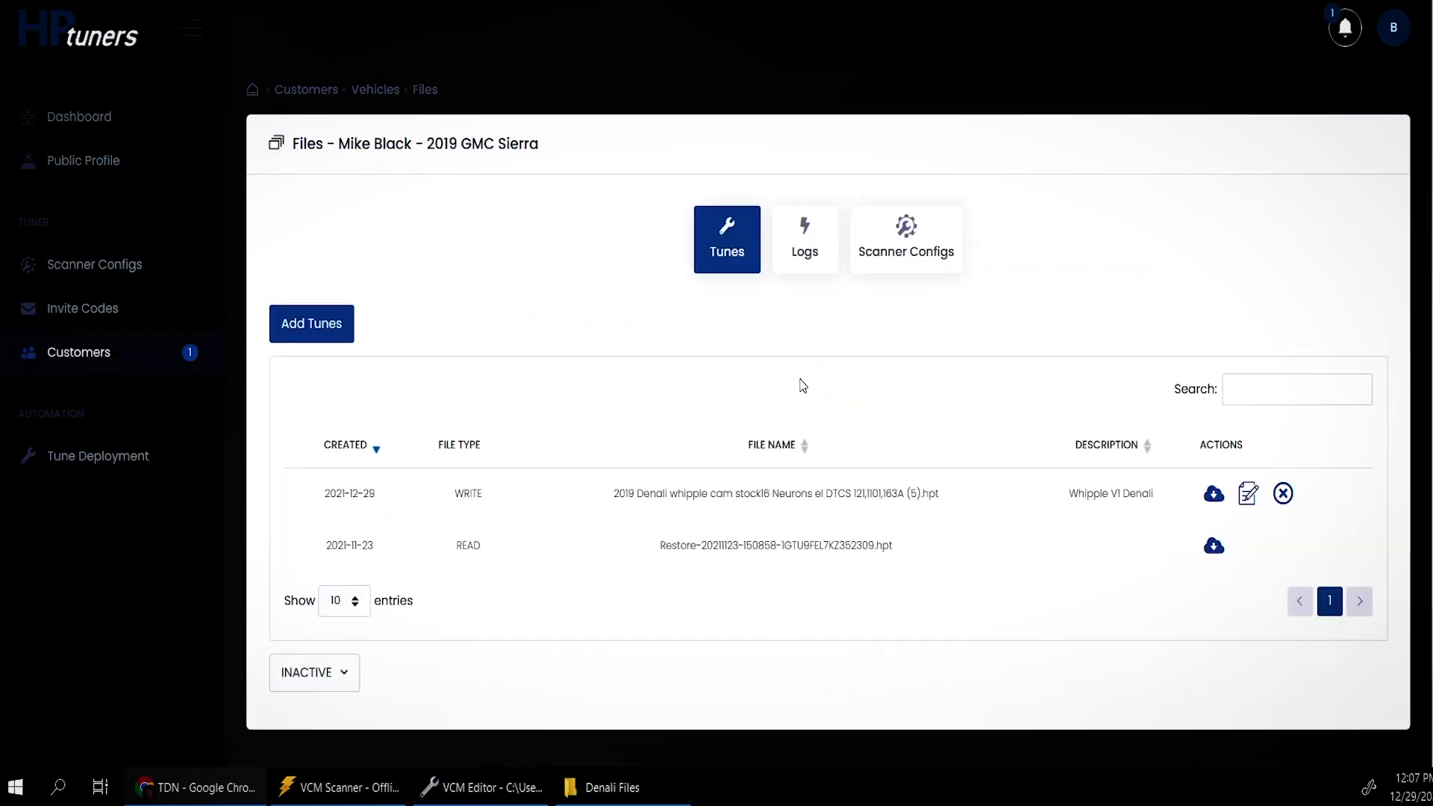
click(804, 241)
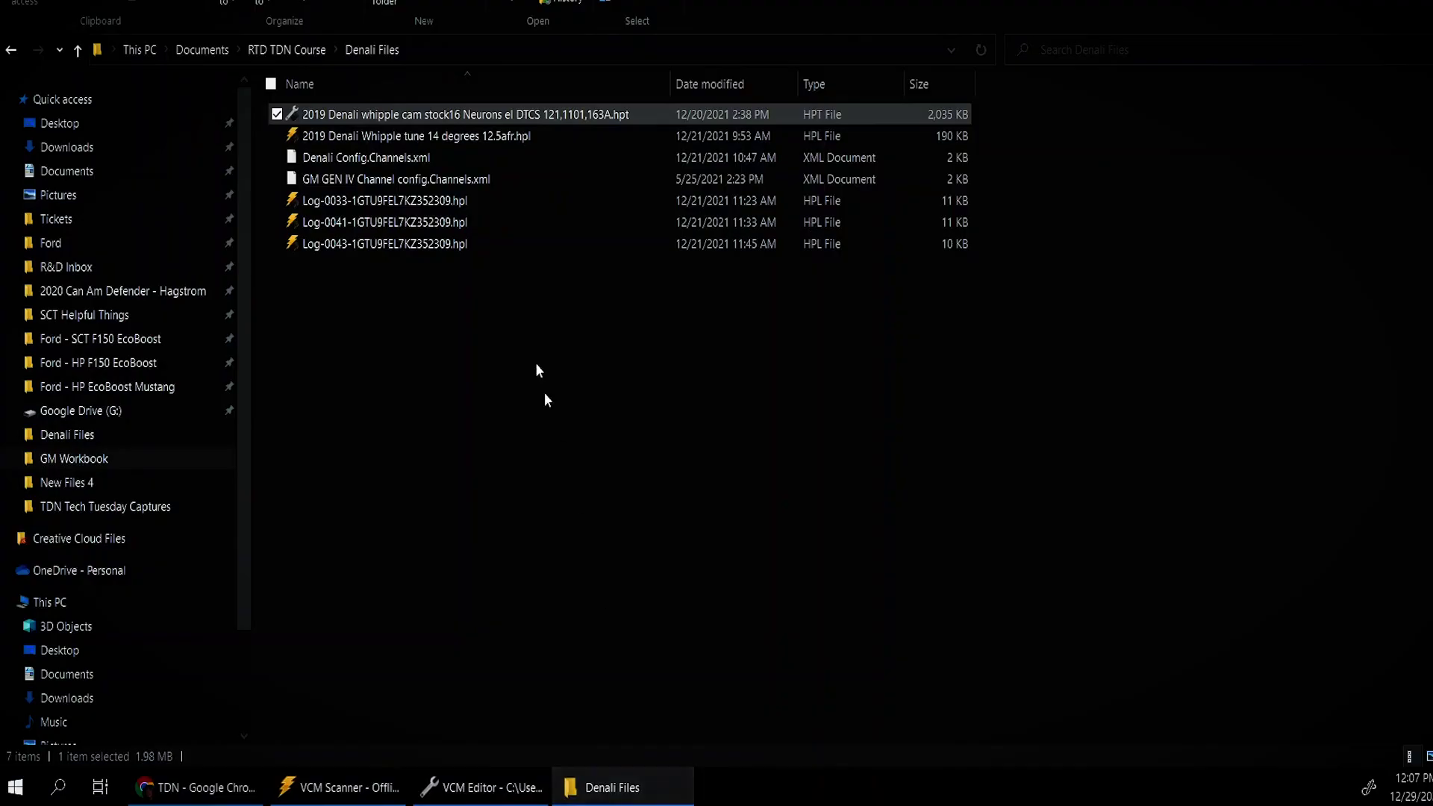
- Select the 2019 Denali Whipple tune 14 degrees 12.5afr.hpl log and the Denali Files folder path
click(390, 134)
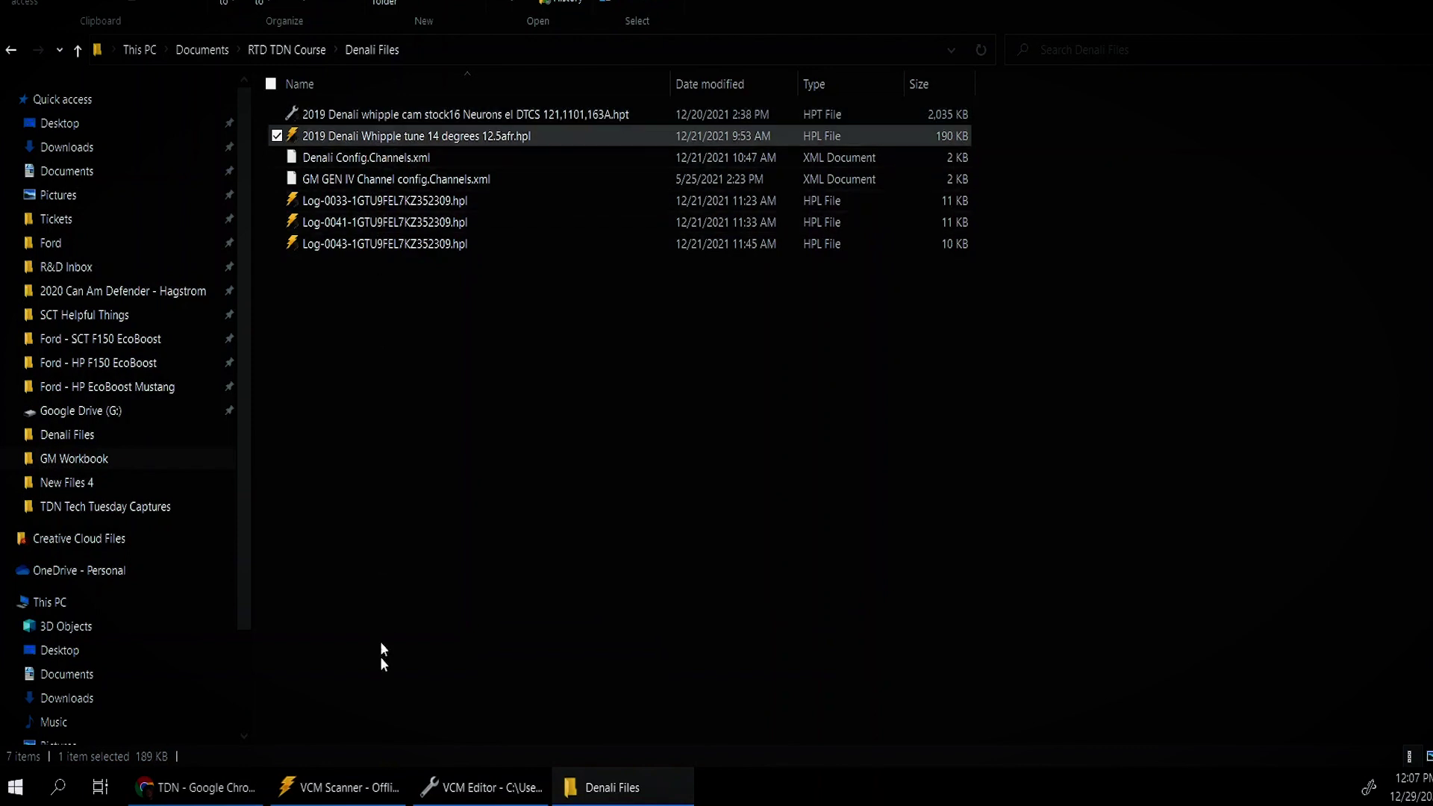
click(350, 787)
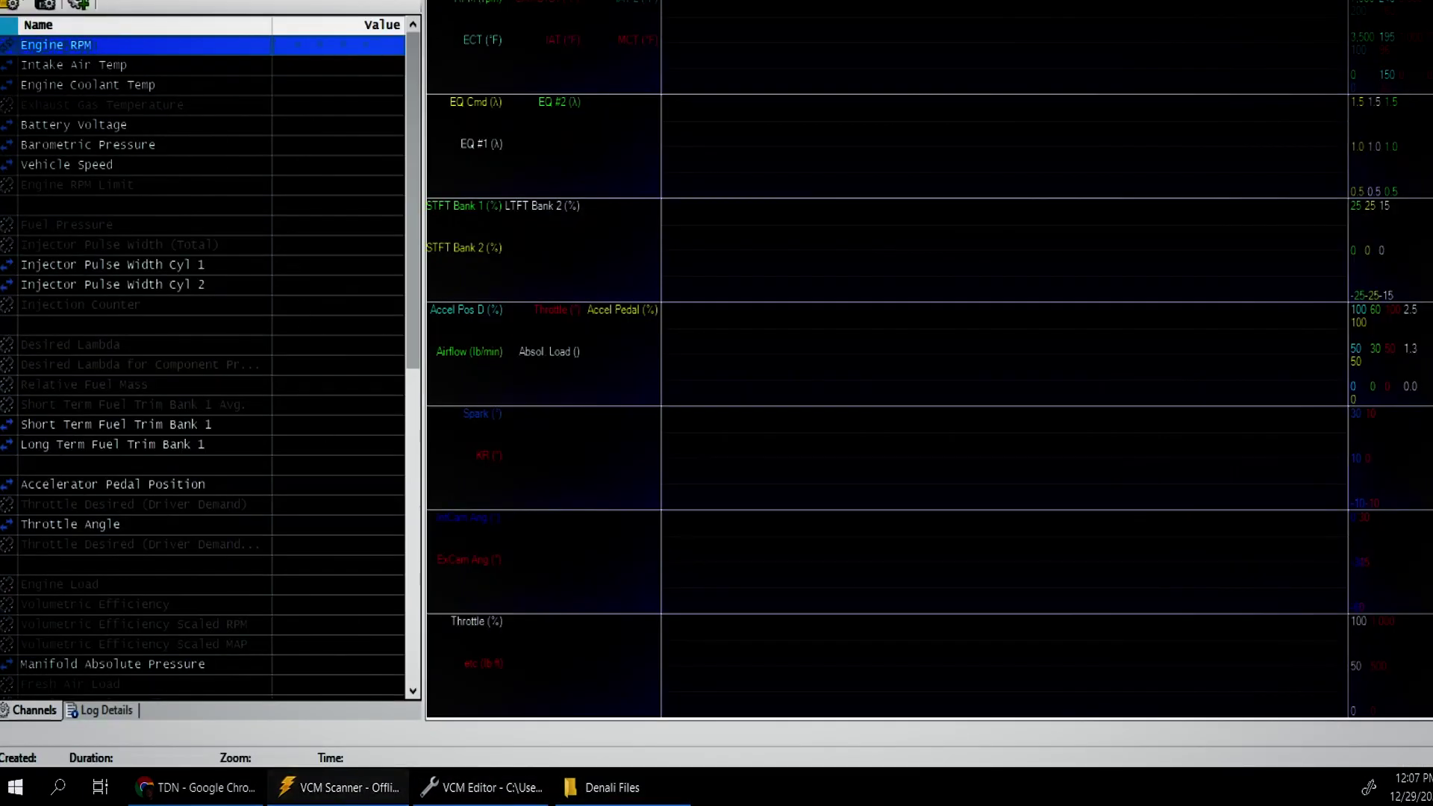
click(606, 800)
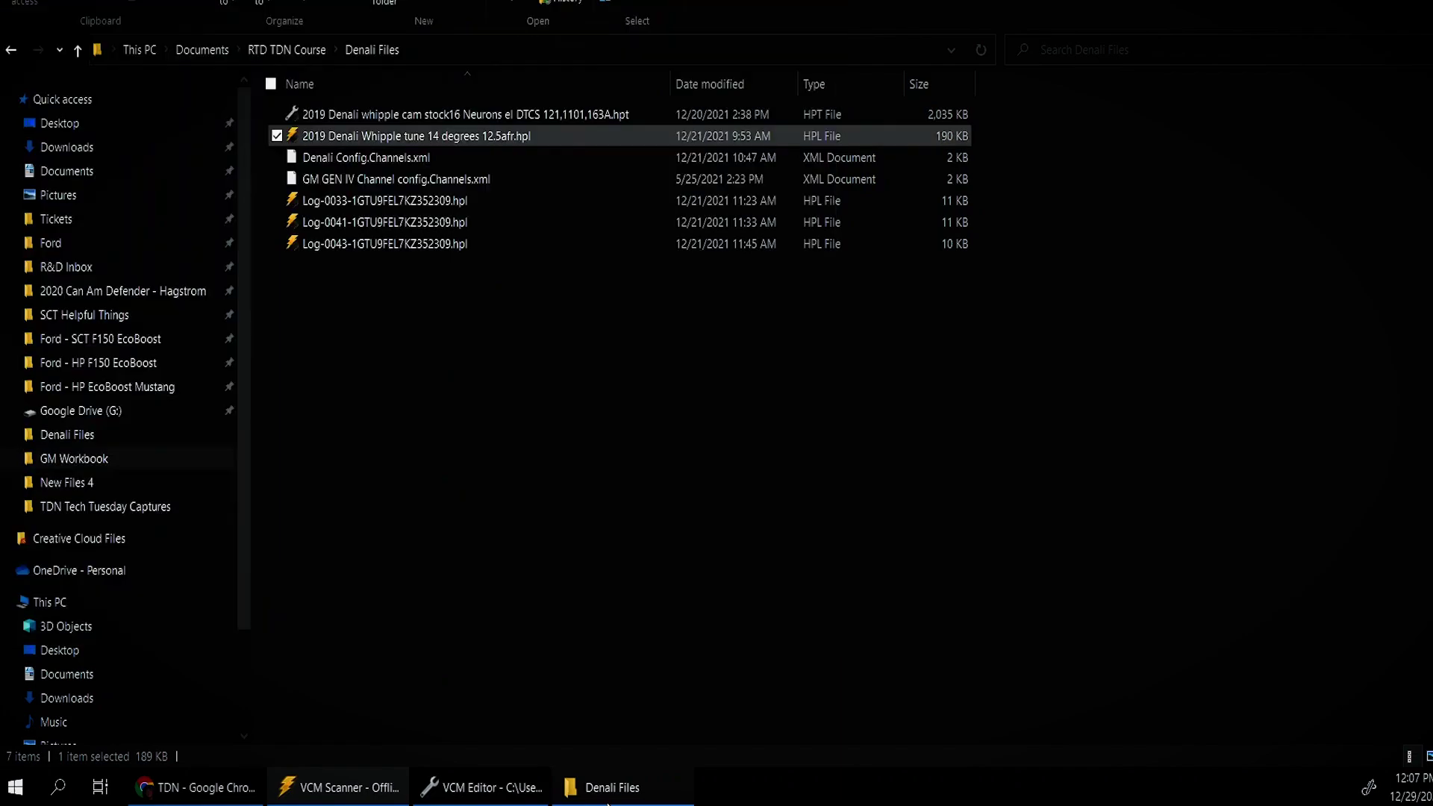
click(576, 44)
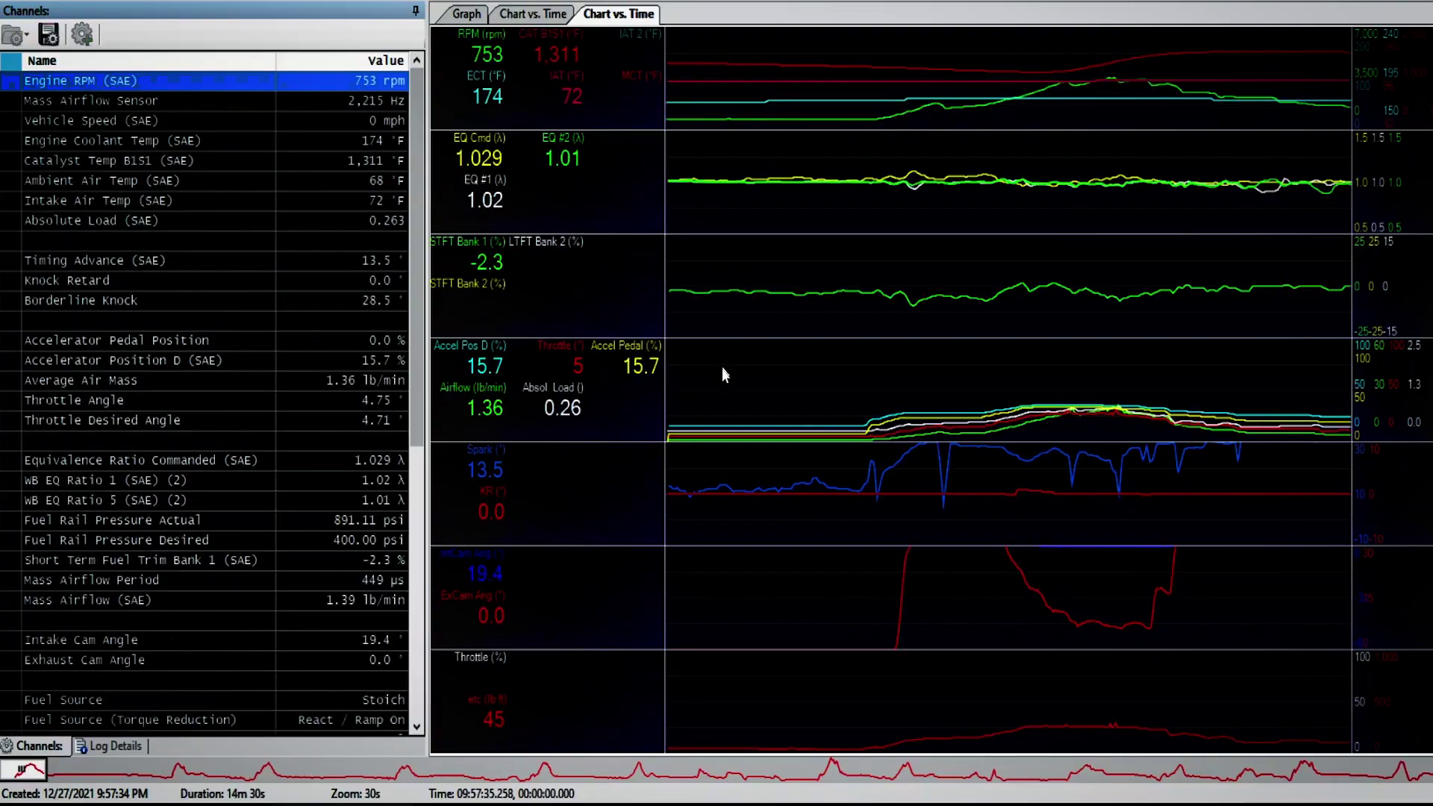
- Place the time cursor in the Chart vs. Time graph and drag it later in the log
click(983, 448)
drag(1002, 443, 782, 515)
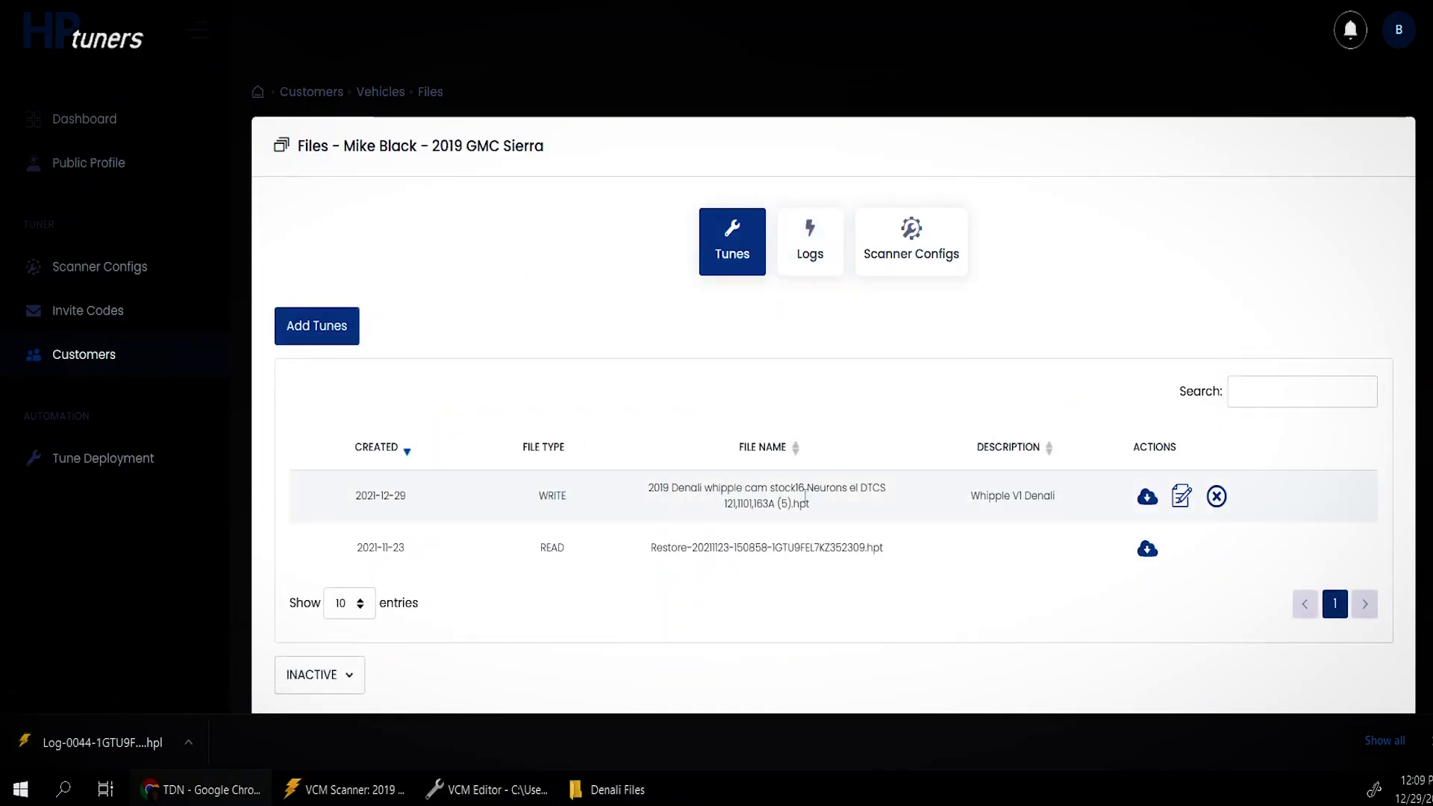
- Add Denali Whipple V2.hpt as a new Sierra tune described 'Denali Whipple v2 Idle Changes'
click(340, 327)
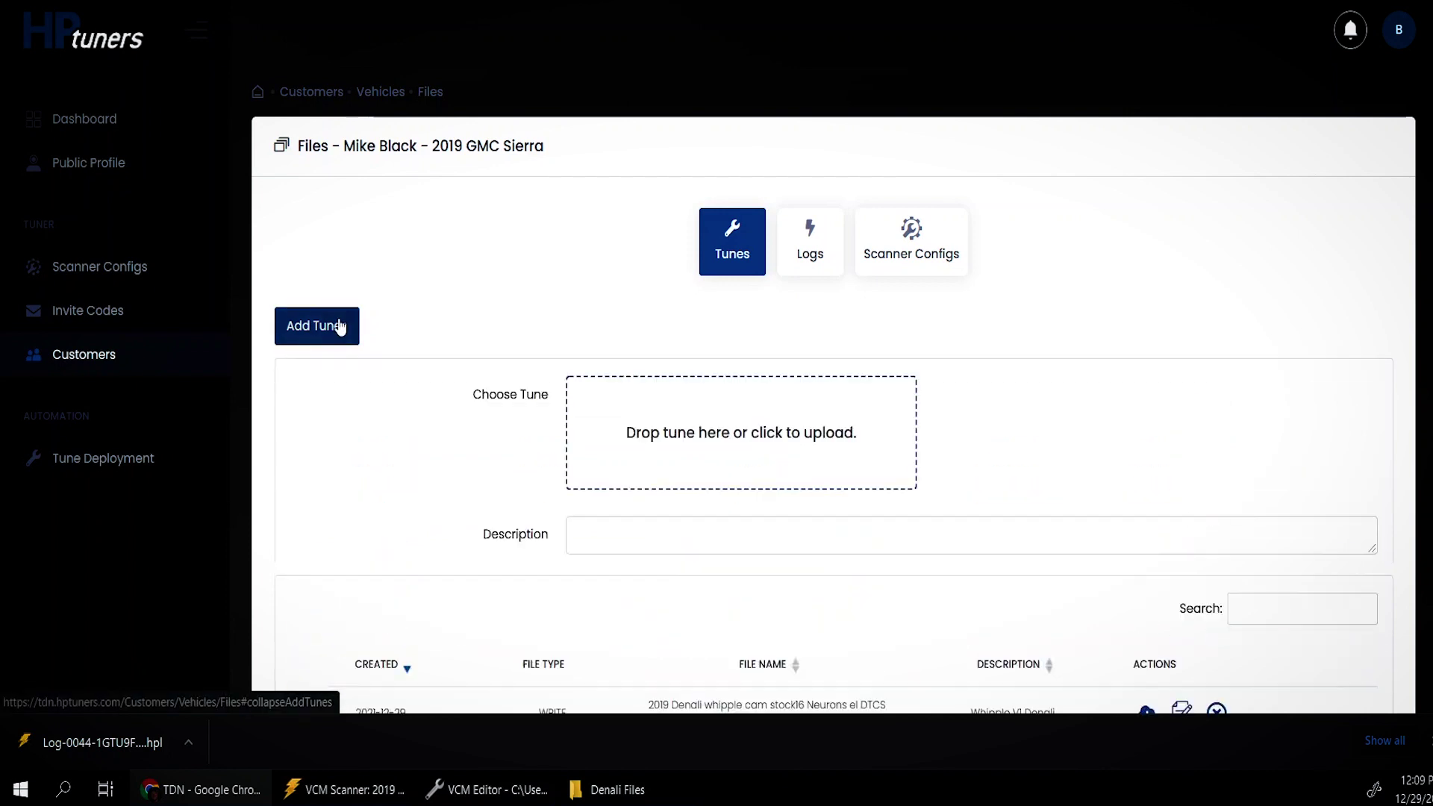
click(668, 416)
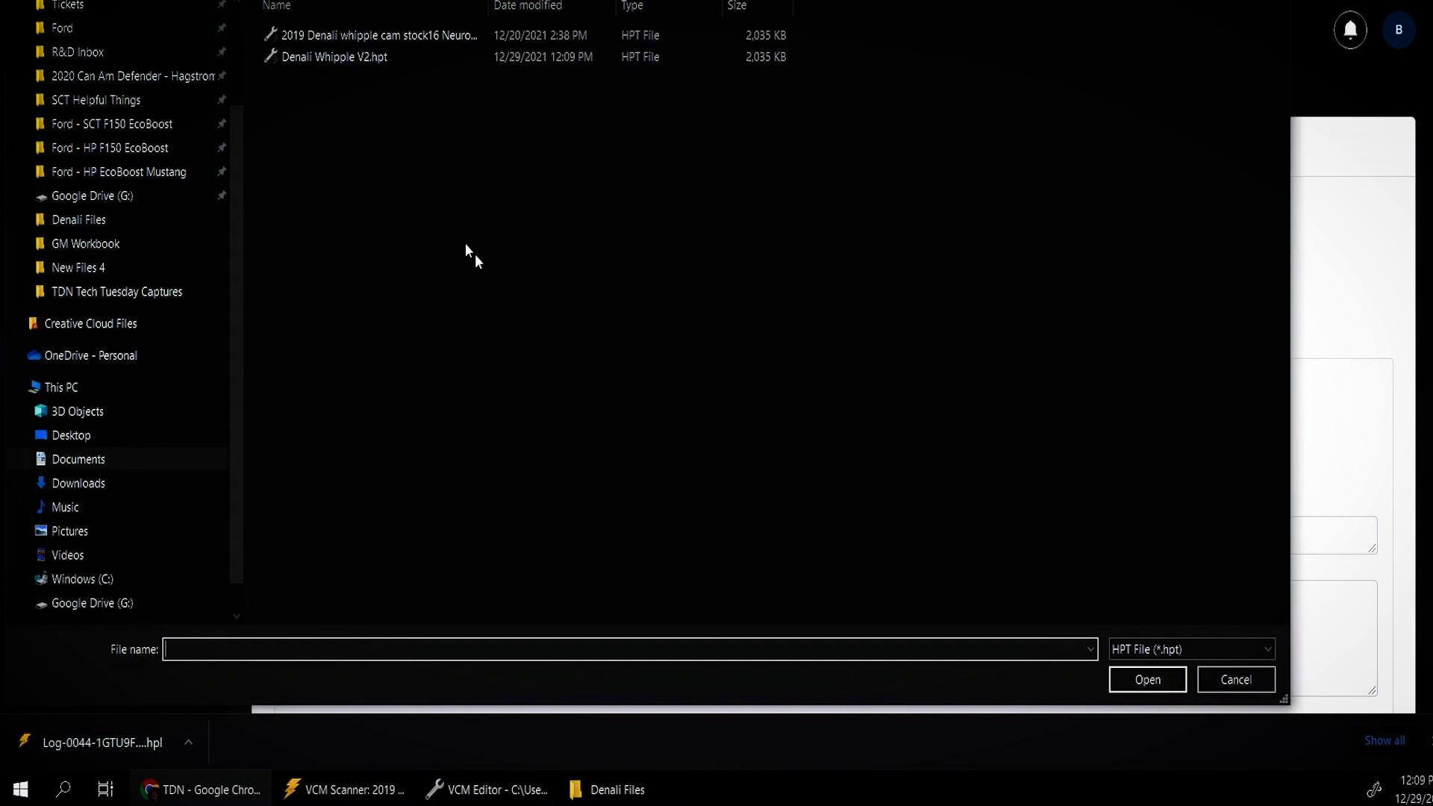
click(327, 56)
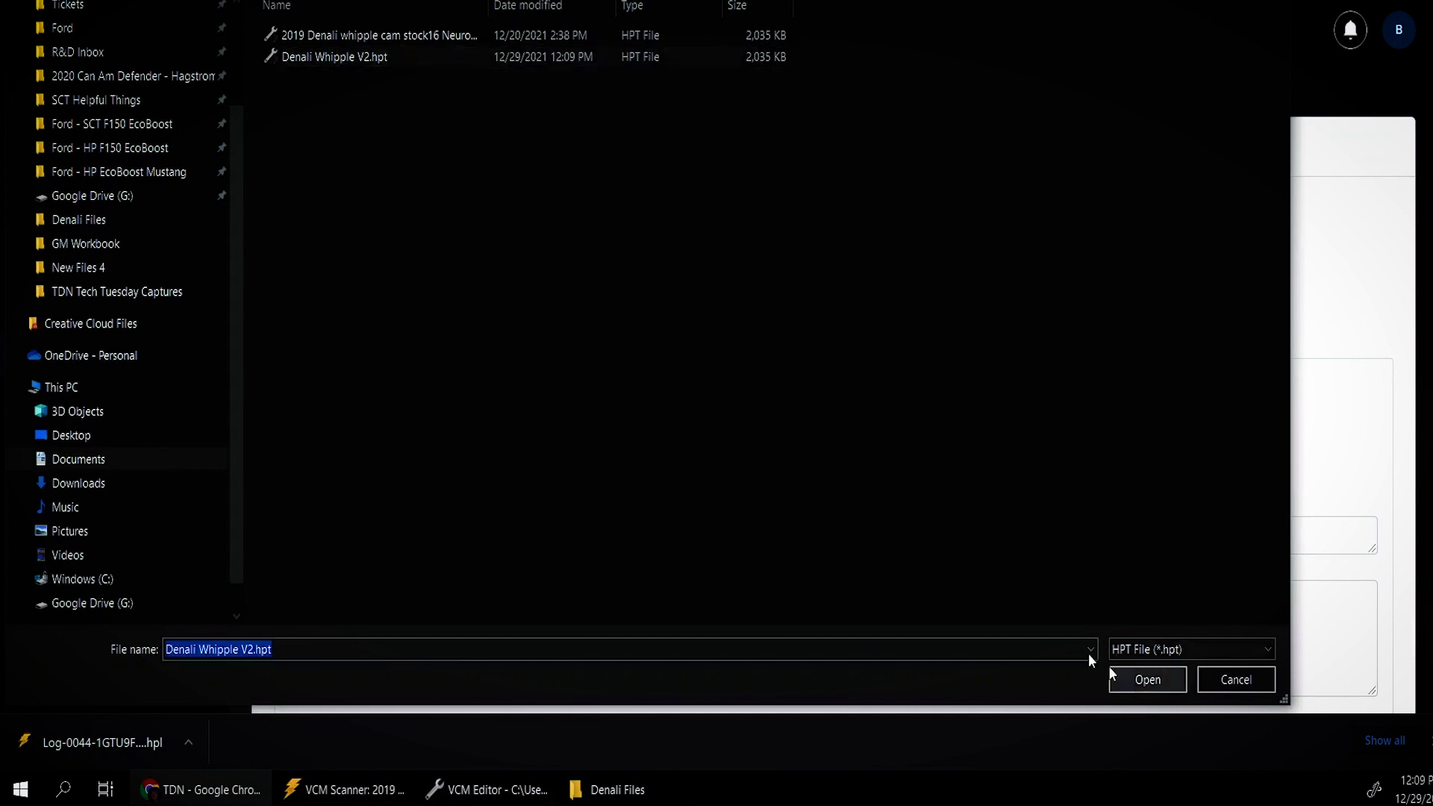
click(1142, 679)
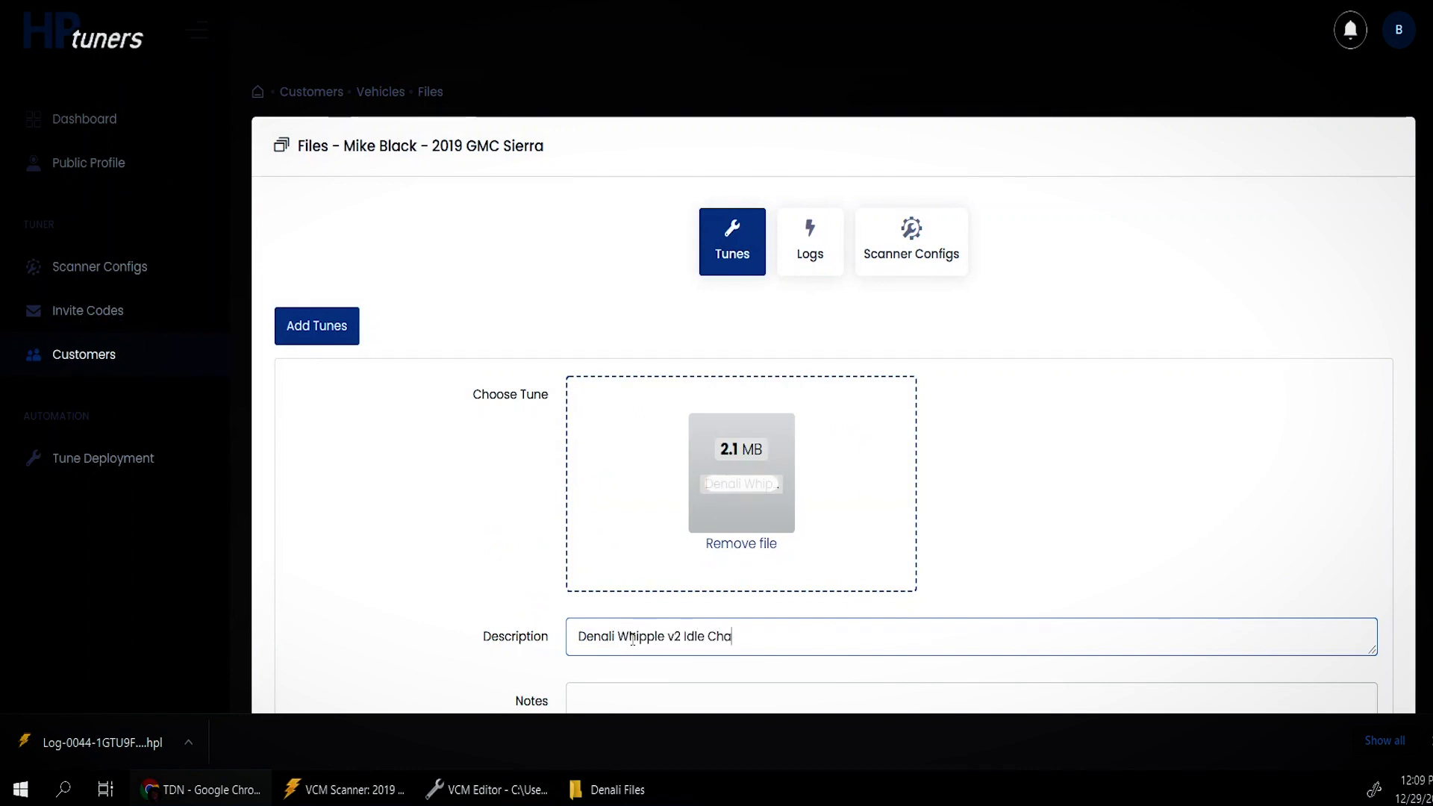
scroll(381, 497, down, 4)
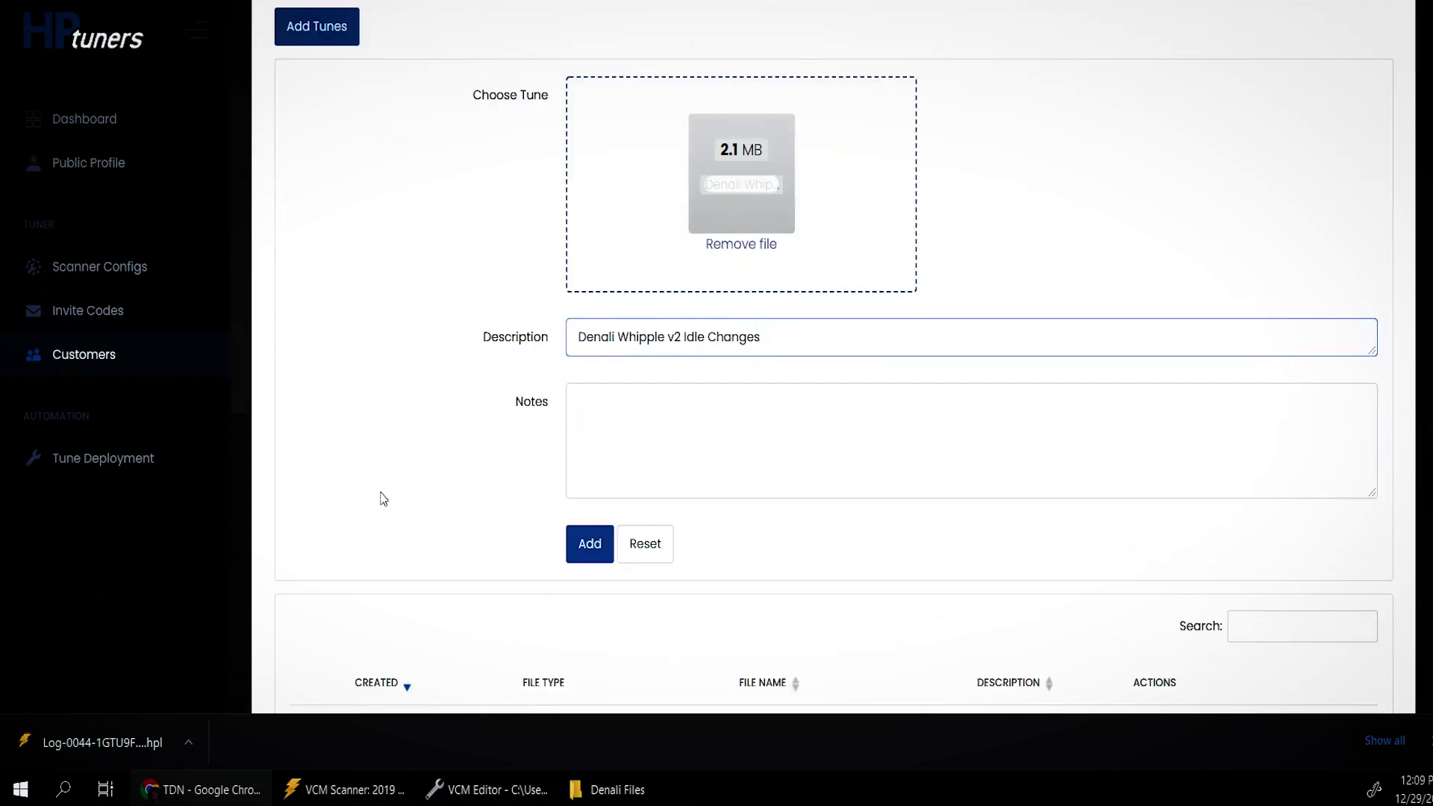
click(593, 555)
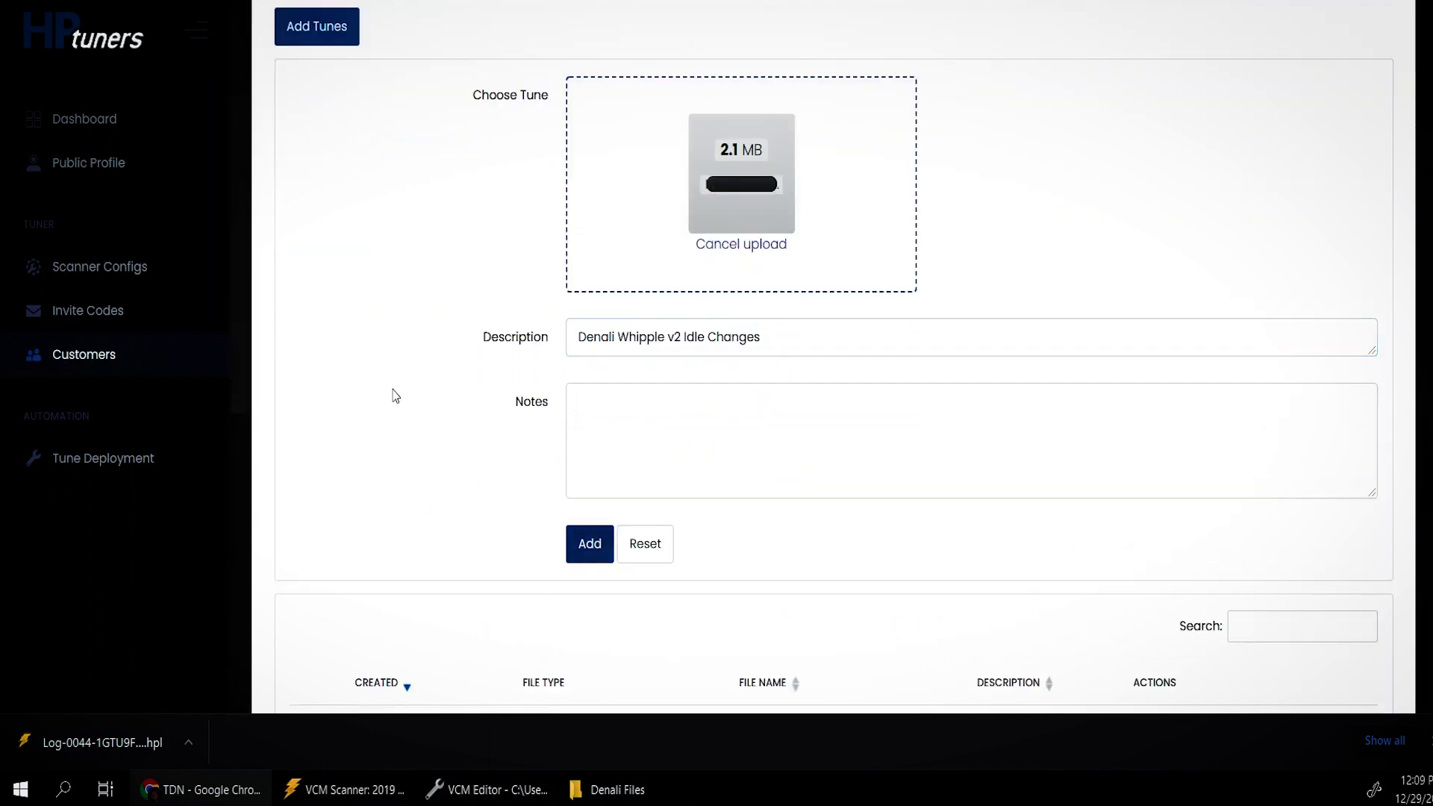